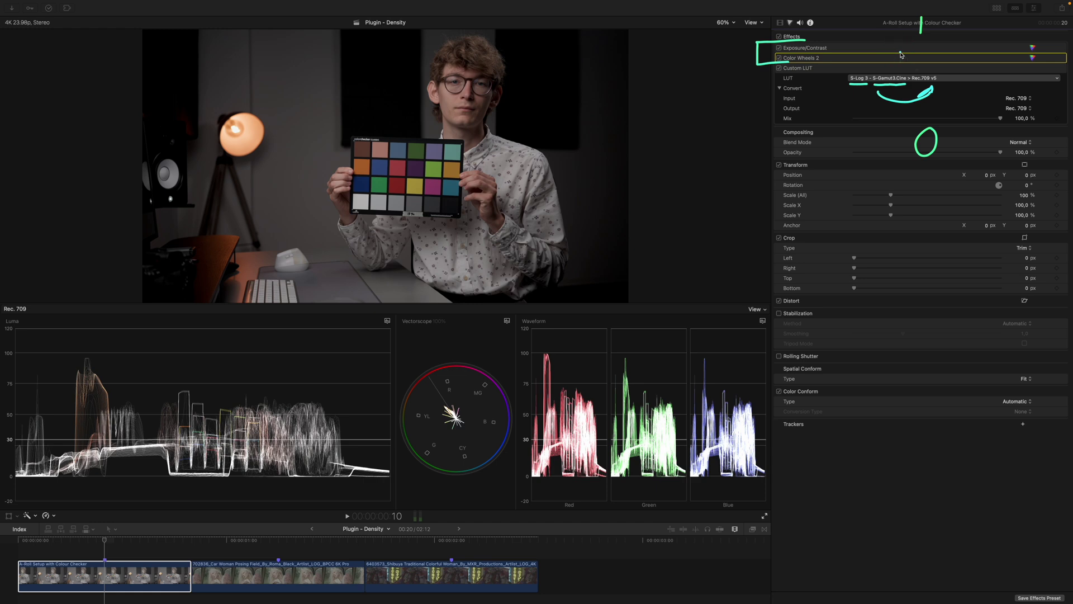
Rename the Color Wheels 2 effect as Sat and raise its global saturation
double_click(801, 58)
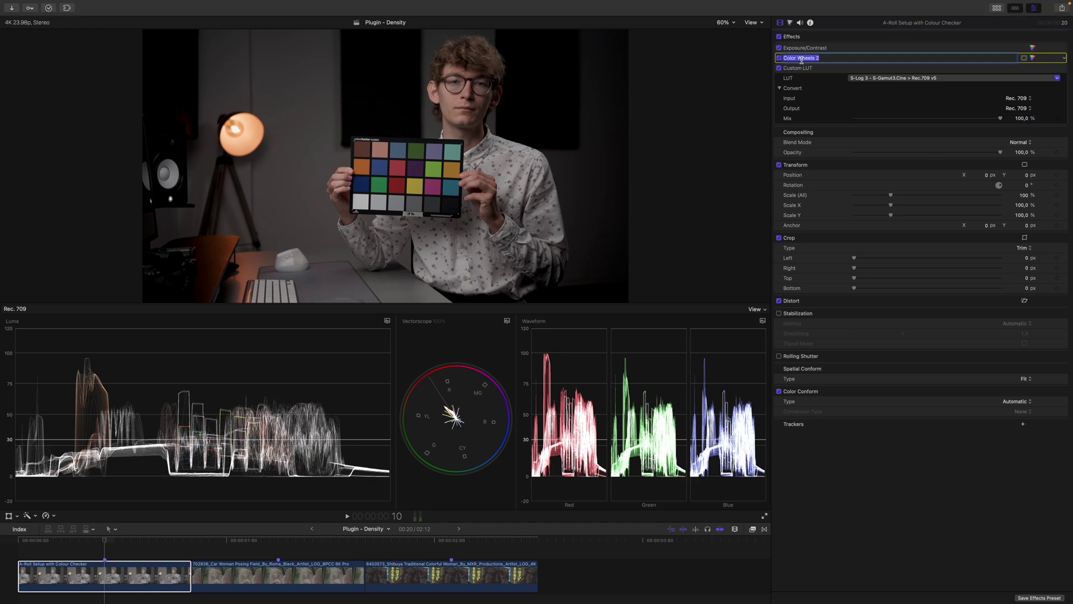
type("Sat")
key("Return")
left_click(1033, 58)
left_click_drag(789, 108, 794, 96)
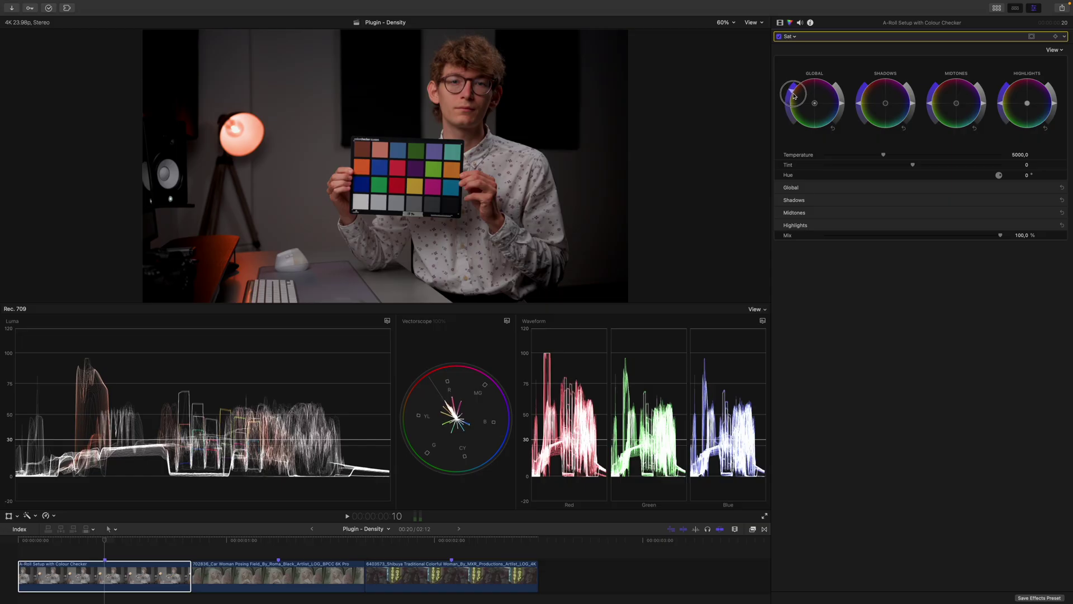
left_click(794, 96)
Duplicate the colour checker clip as an audition
left_click(180, 134)
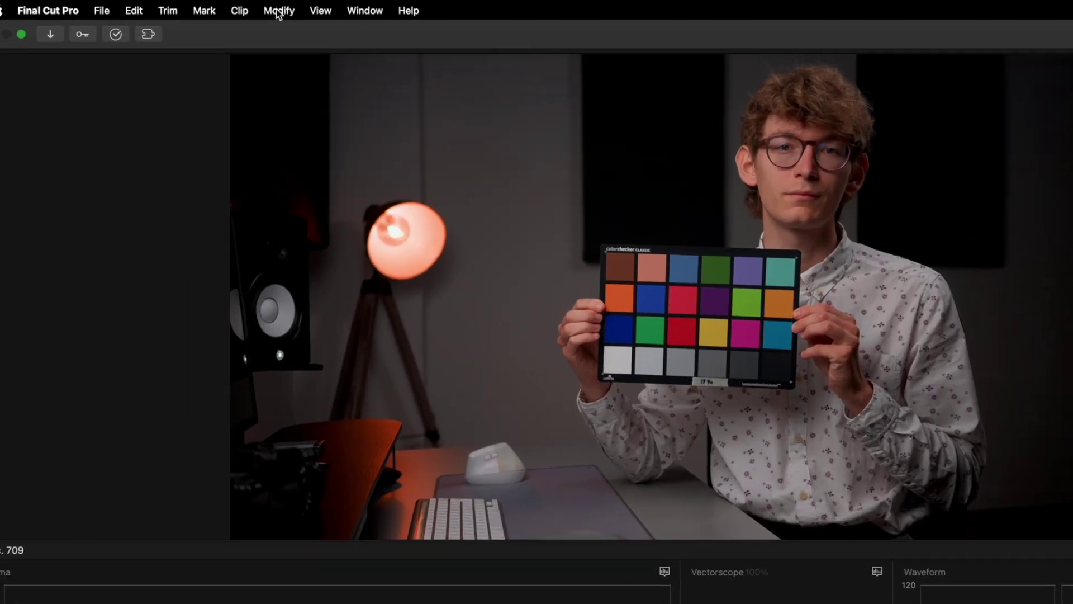
left_click(153, 7)
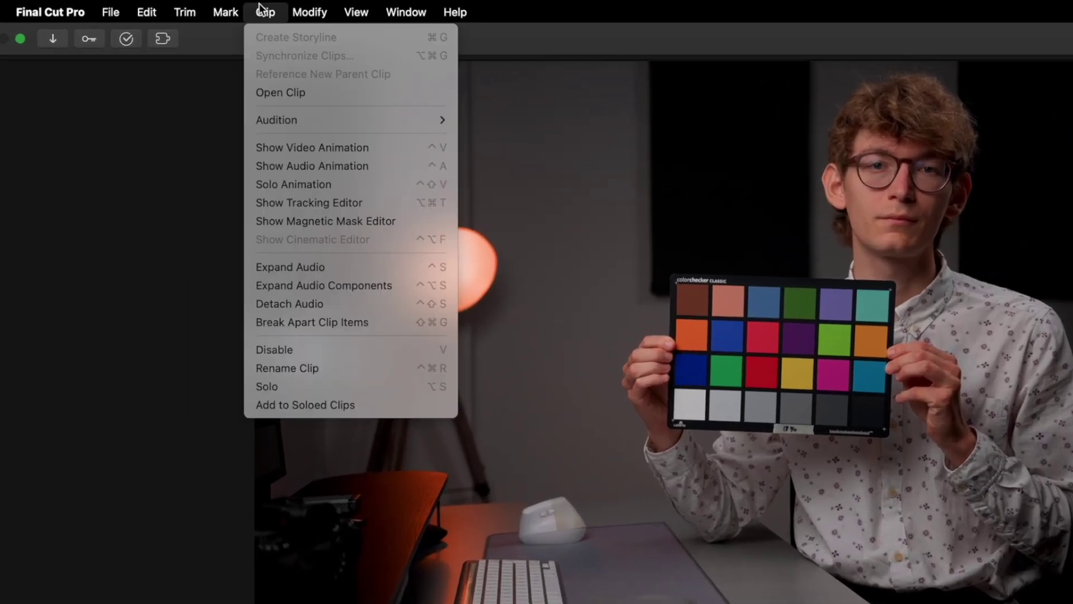
mouse_move(317, 116)
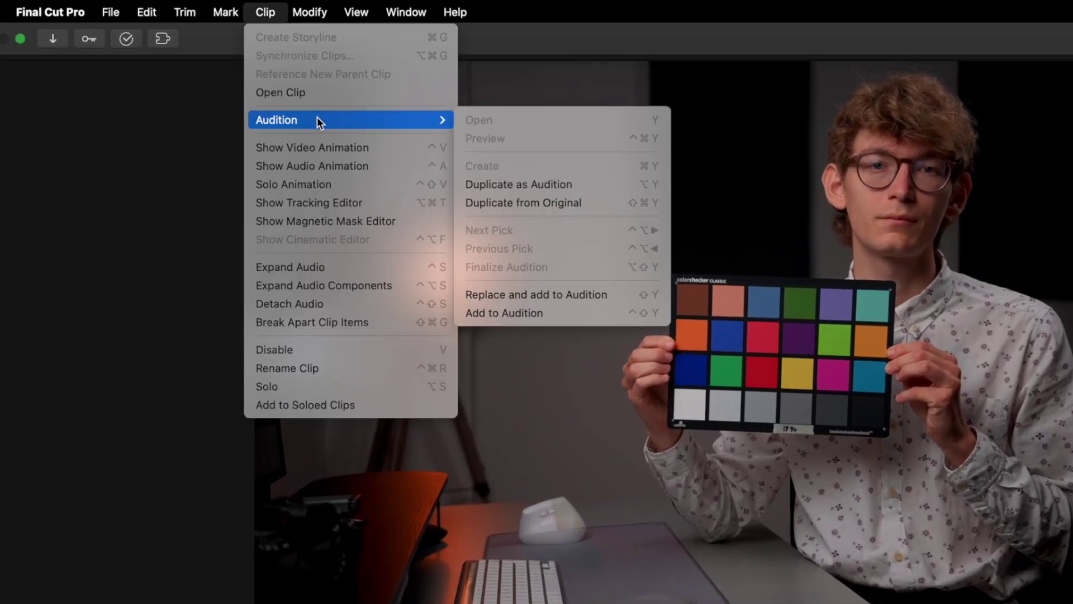
left_click(534, 183)
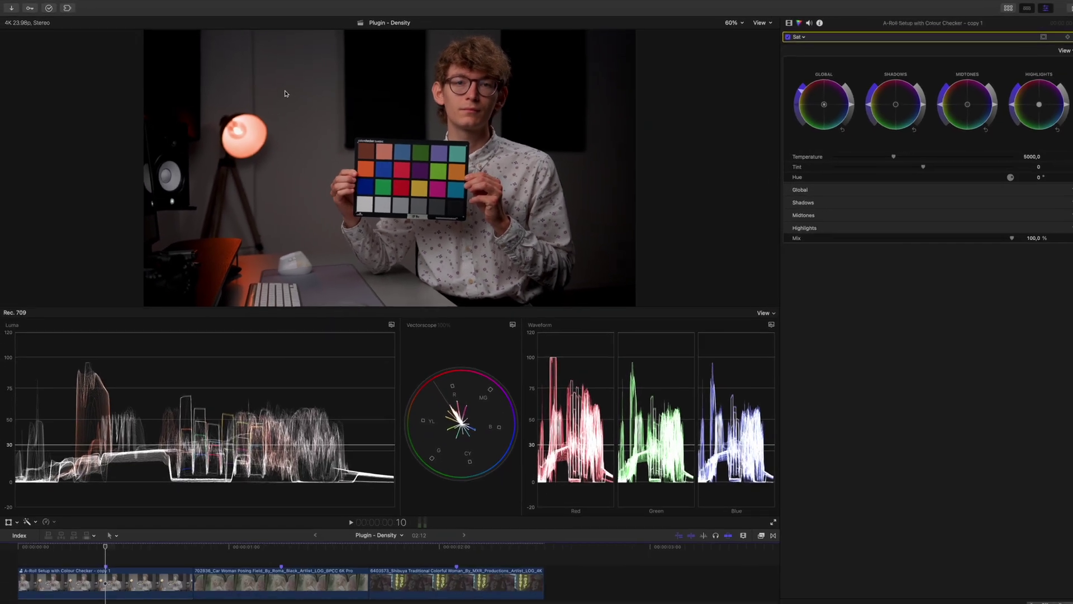
Replace the Sat effect on the duplicated colour checker clip with the Density effect
left_click(781, 23)
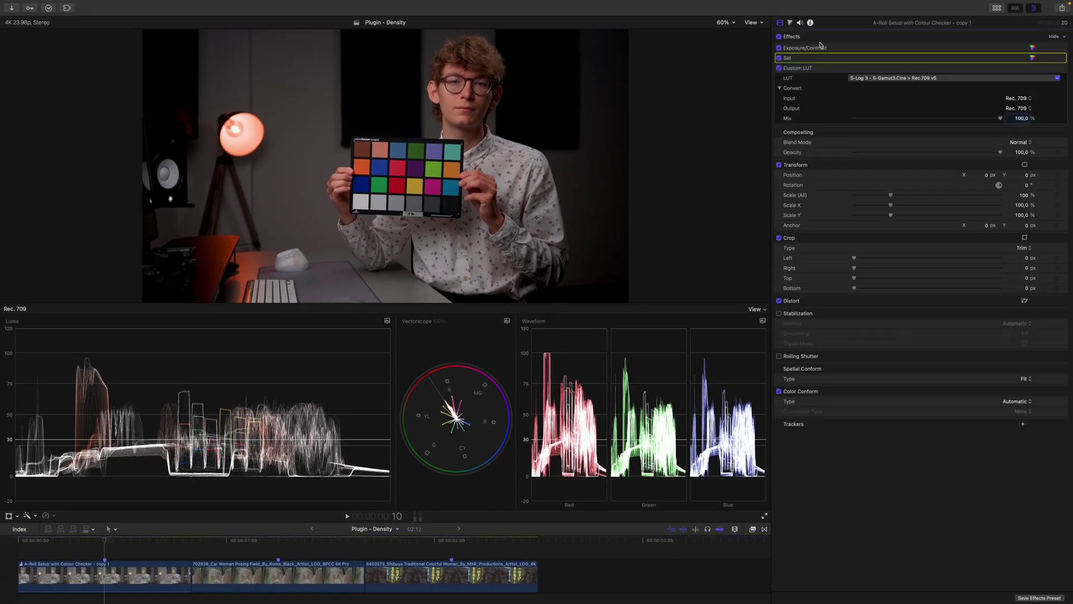
key("Delete")
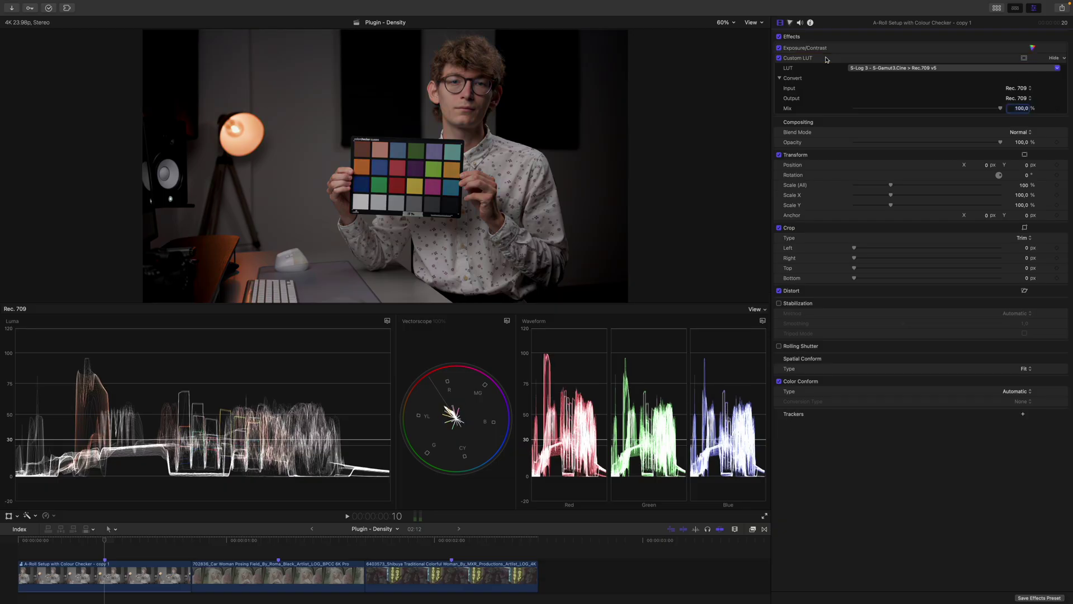
left_click(753, 529)
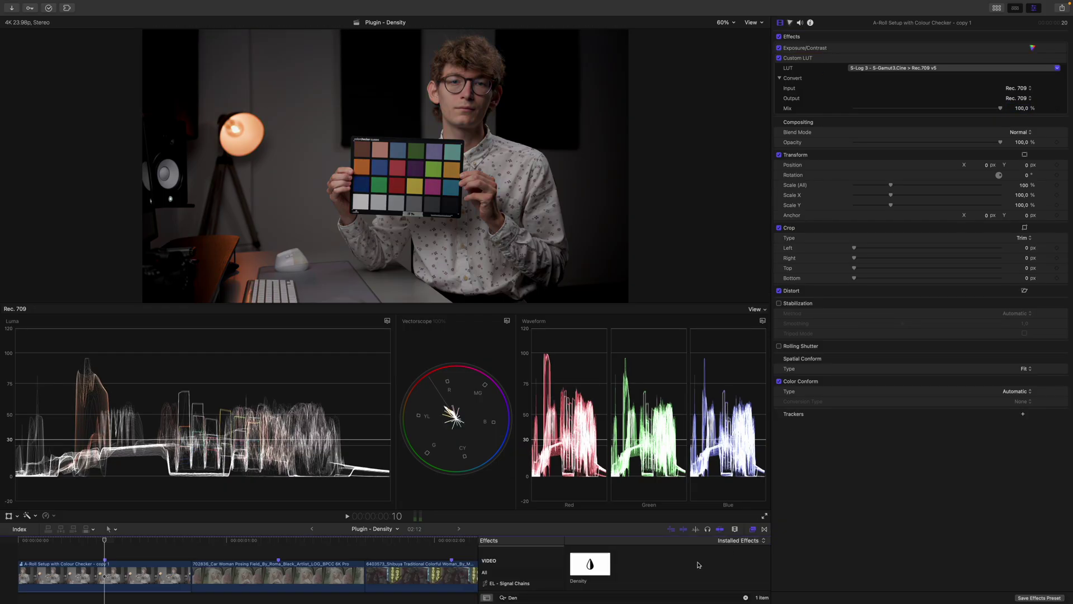
double_click(591, 566)
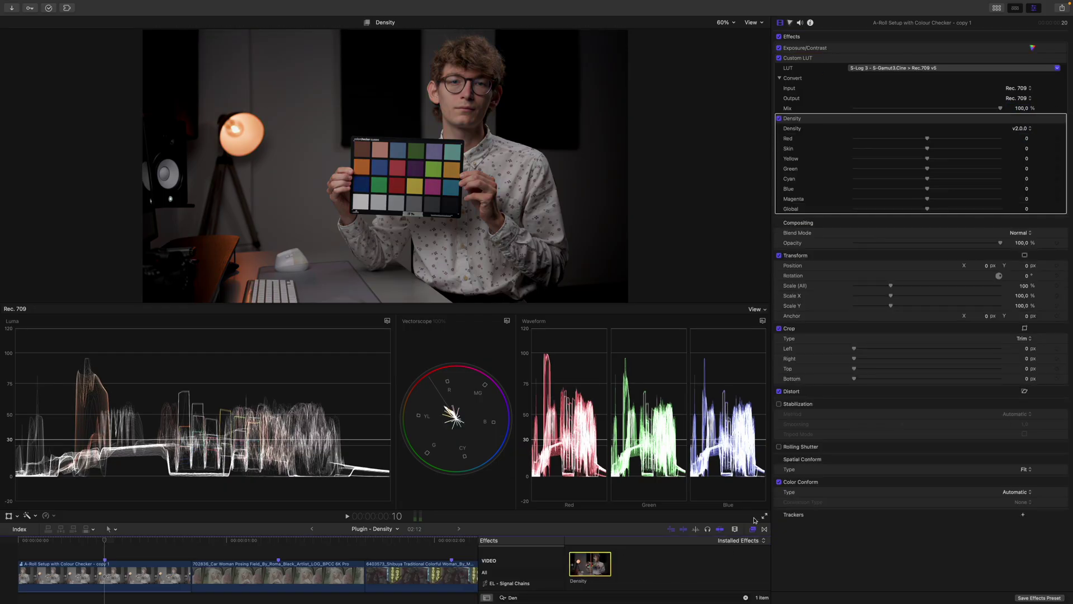
left_click(753, 529)
Place the Density effect between Exposure/Contrast and Custom LUT, and set its Global value to 83
left_click_drag(843, 119, 840, 65)
left_click_drag(840, 65, 840, 66)
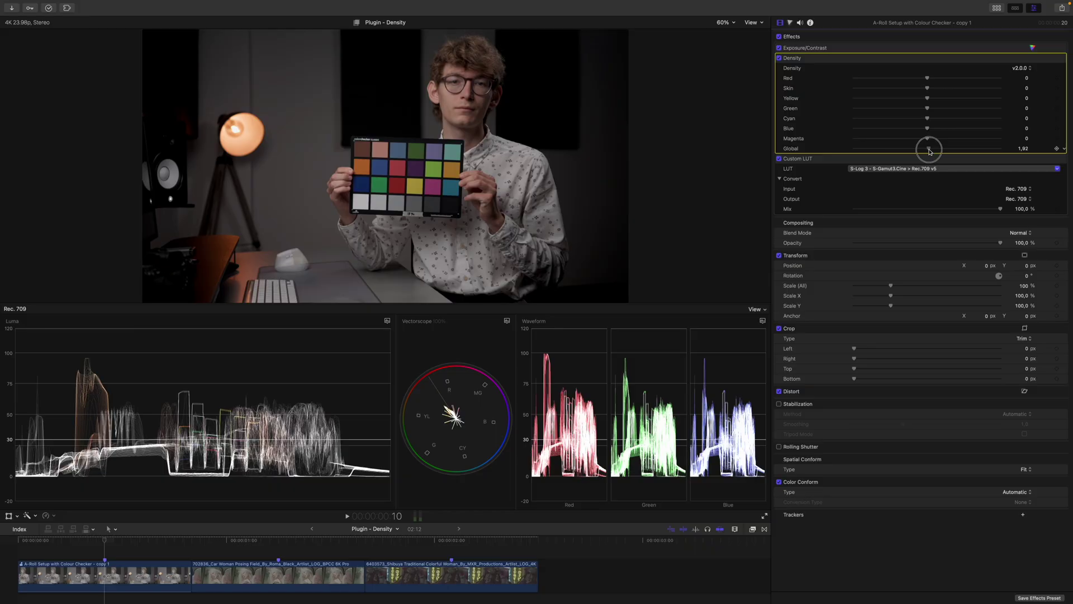
left_click_drag(930, 146, 990, 150)
left_click(1022, 148)
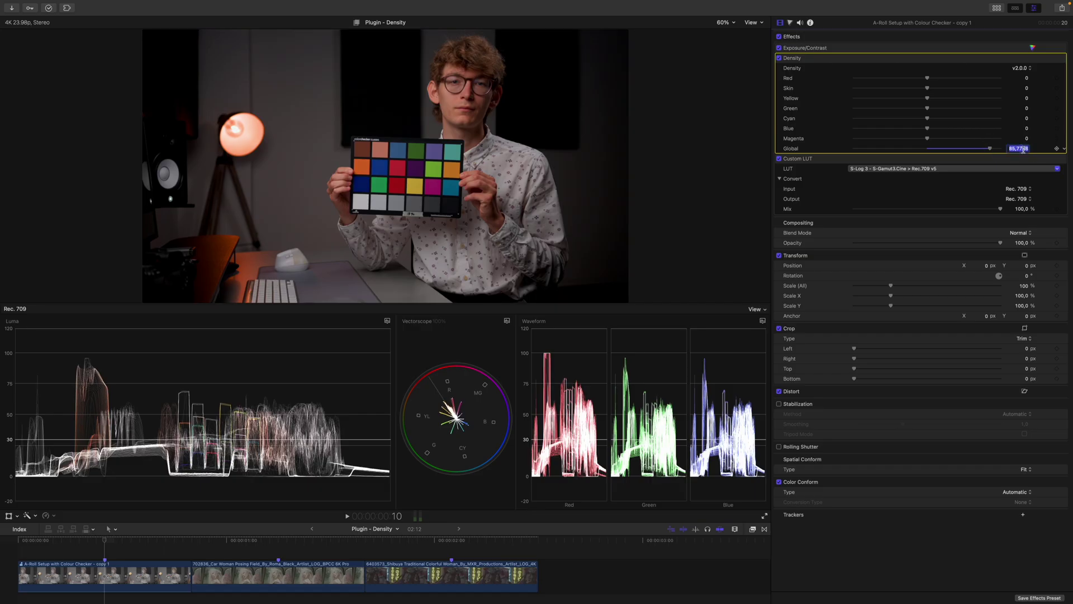
type("83")
Open the colour checker clip's audition and compare the Sat version with the Density version
left_click(103, 578)
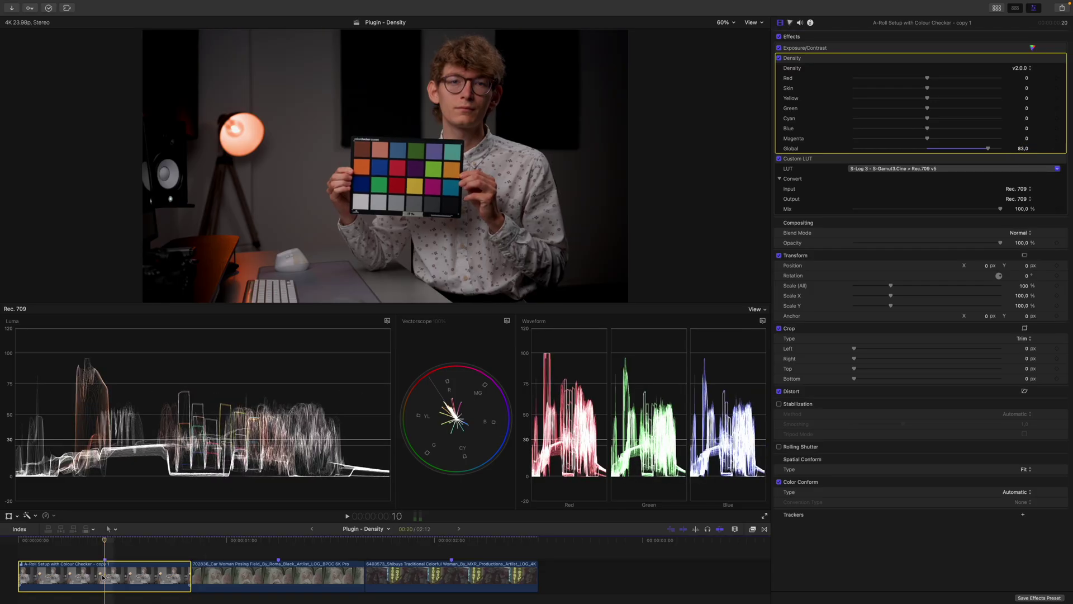
key("y")
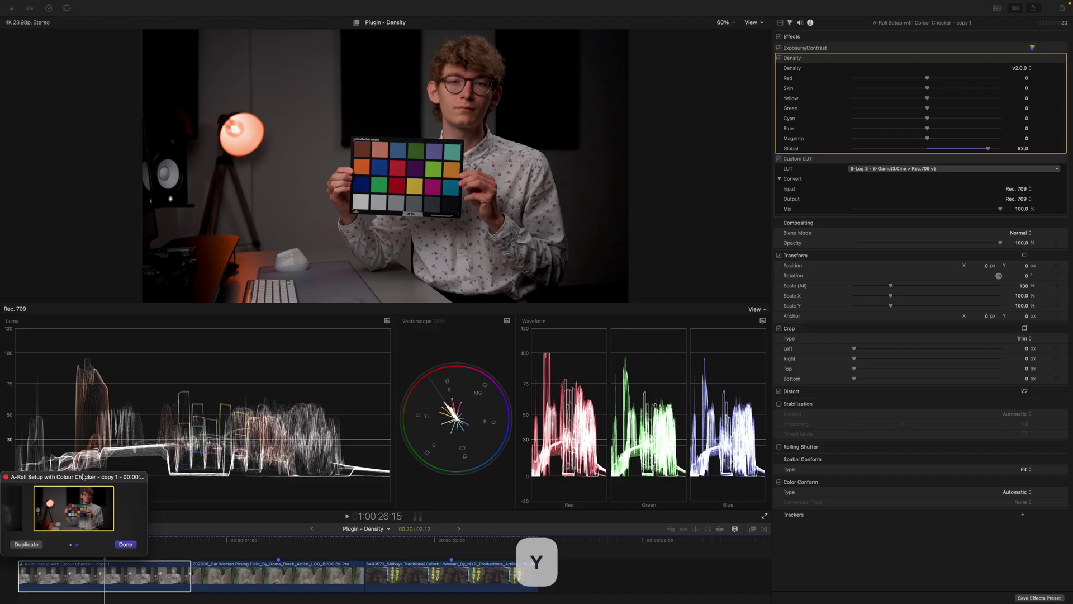
key("Left")
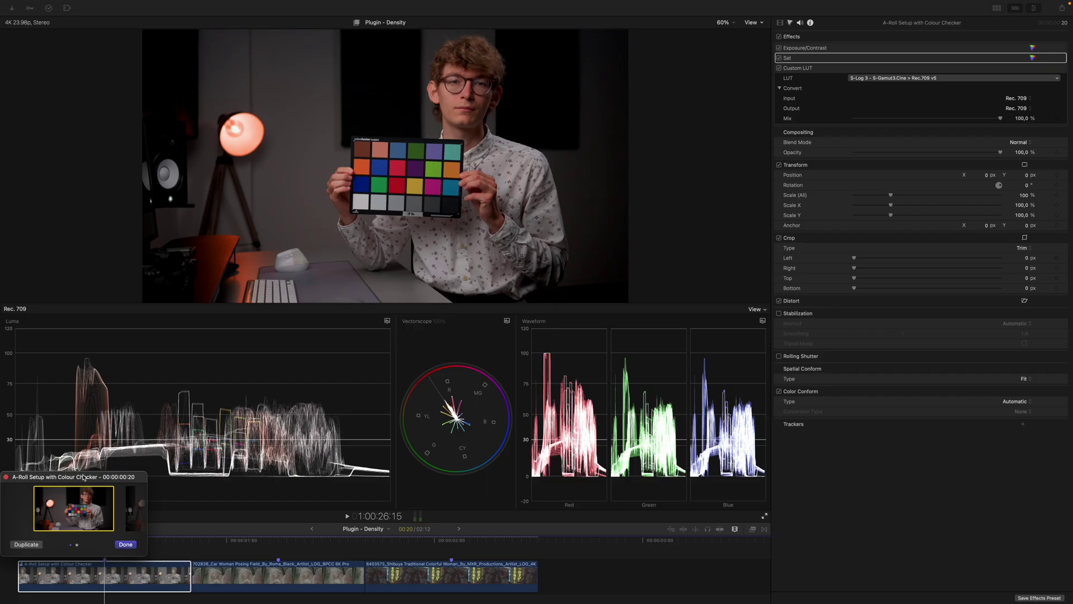
key("Right")
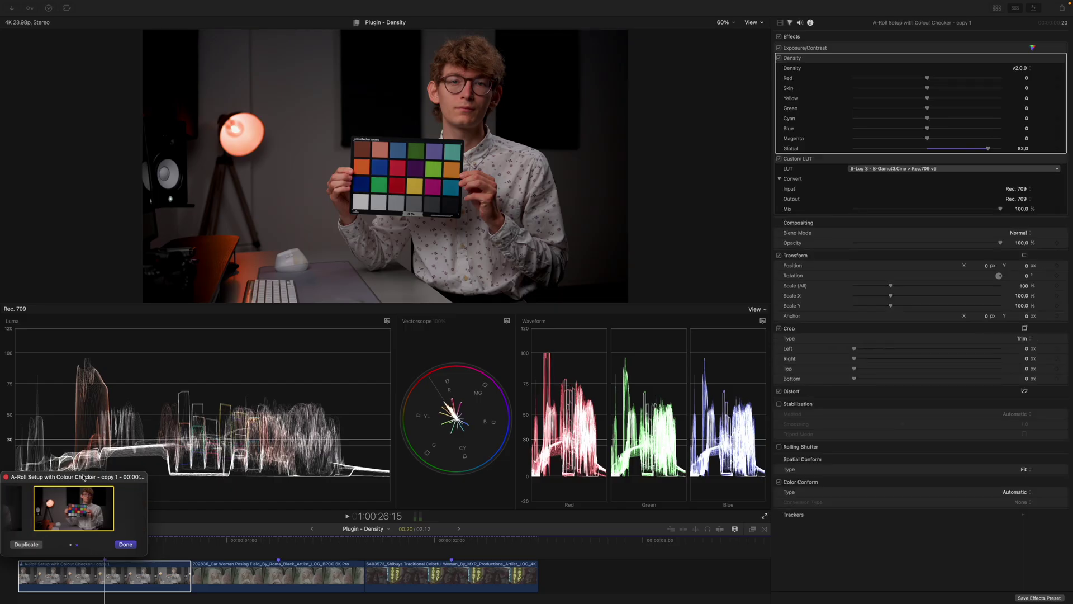
Compare the chart patches in both audition versions at 200% viewer zoom
left_click(722, 22)
left_click(733, 104)
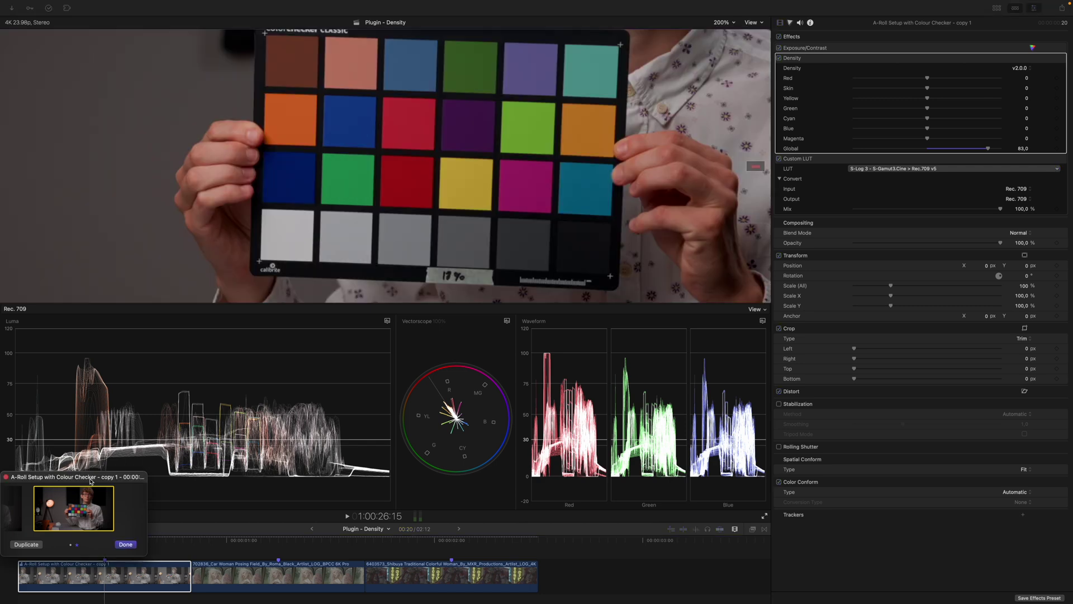
key("Left")
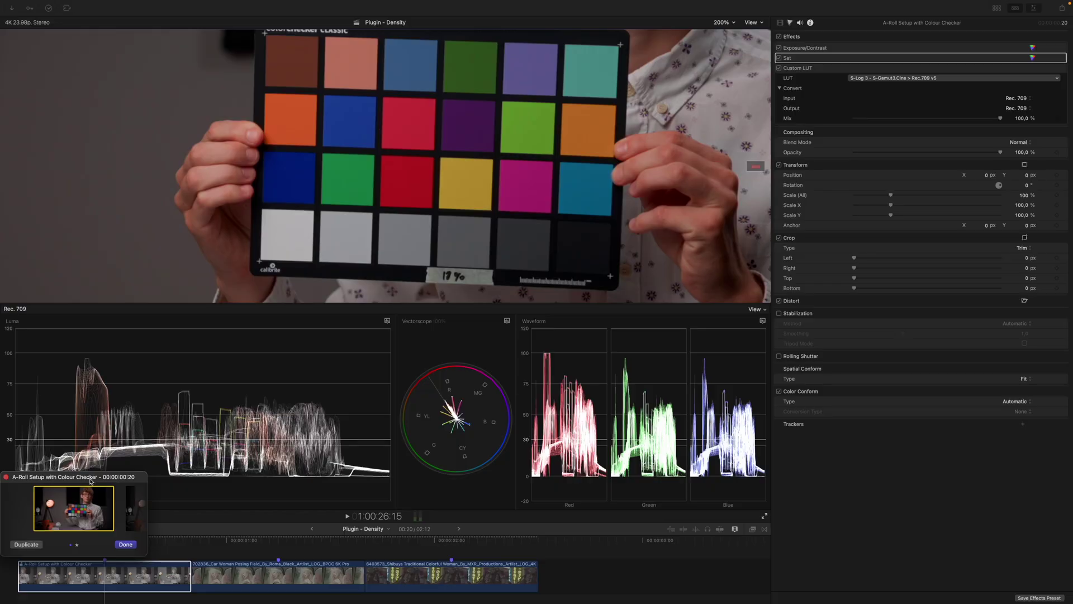
key("alt+super+y")
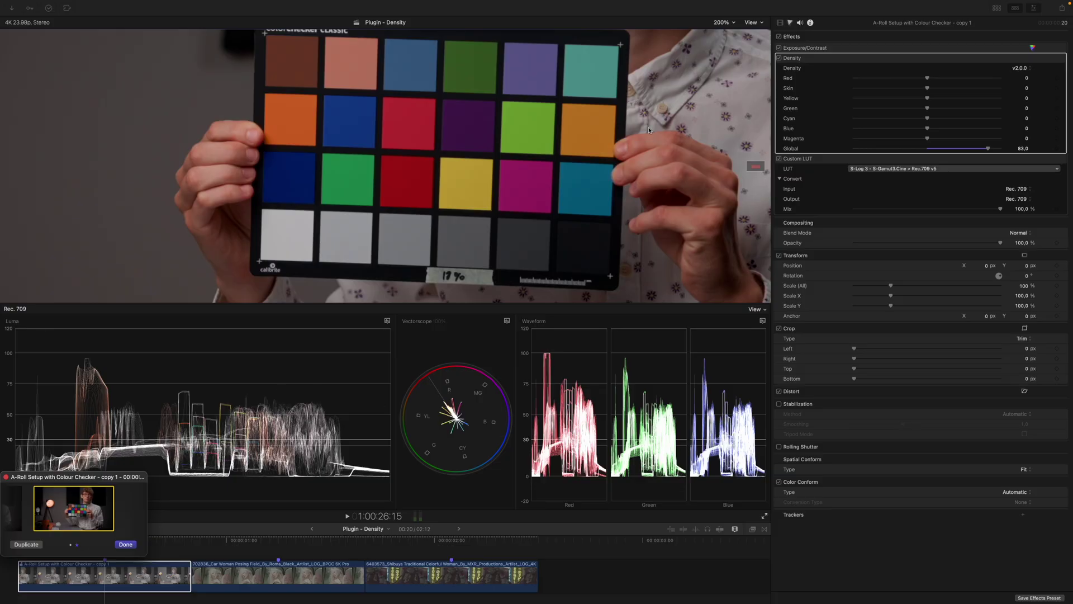
Compare the facial skin tones in the Sat and Density audition versions at 400% viewer zoom
left_click(723, 22)
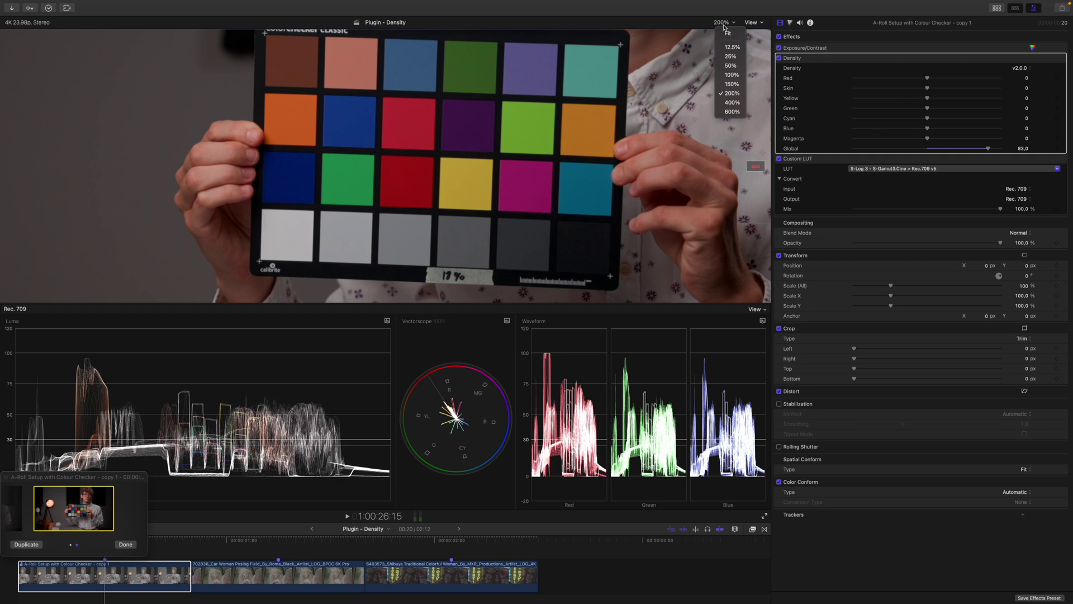
left_click(727, 103)
scroll(754, 166, "up", 5)
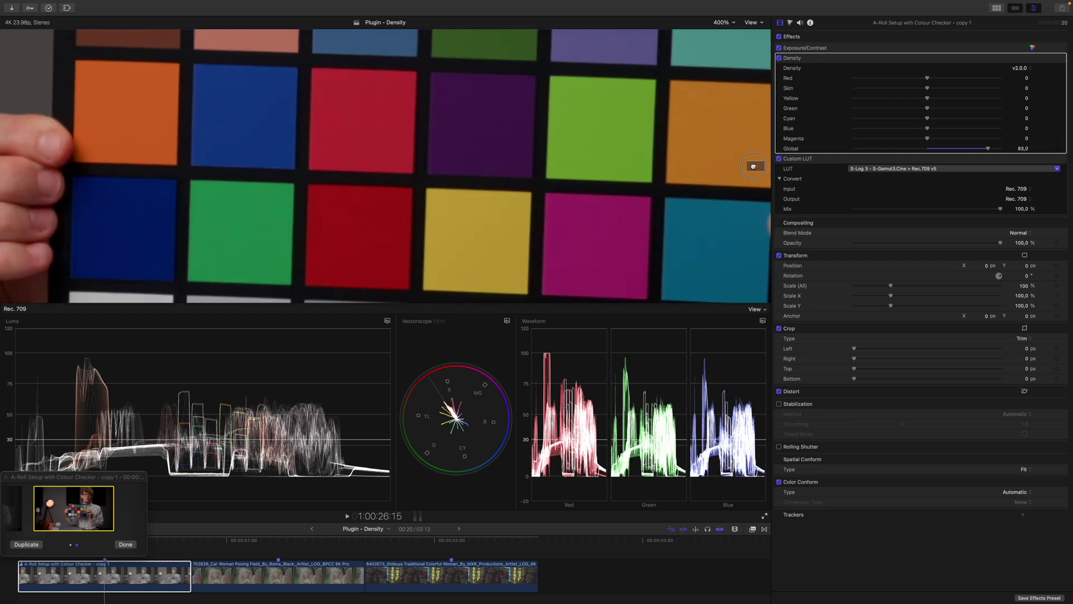
scroll(754, 165, "up", 10)
mouse_move(662, 68)
left_mouse_down()
mouse_move(548, 53)
mouse_move(510, 189)
mouse_move(583, 246)
mouse_move(636, 268)
left_mouse_up()
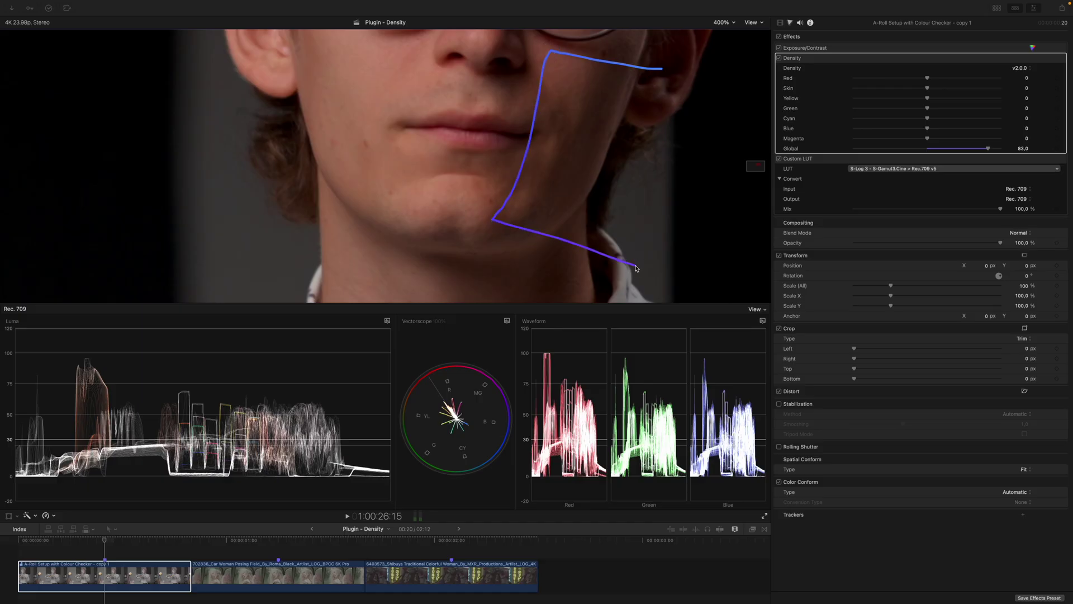
key("y")
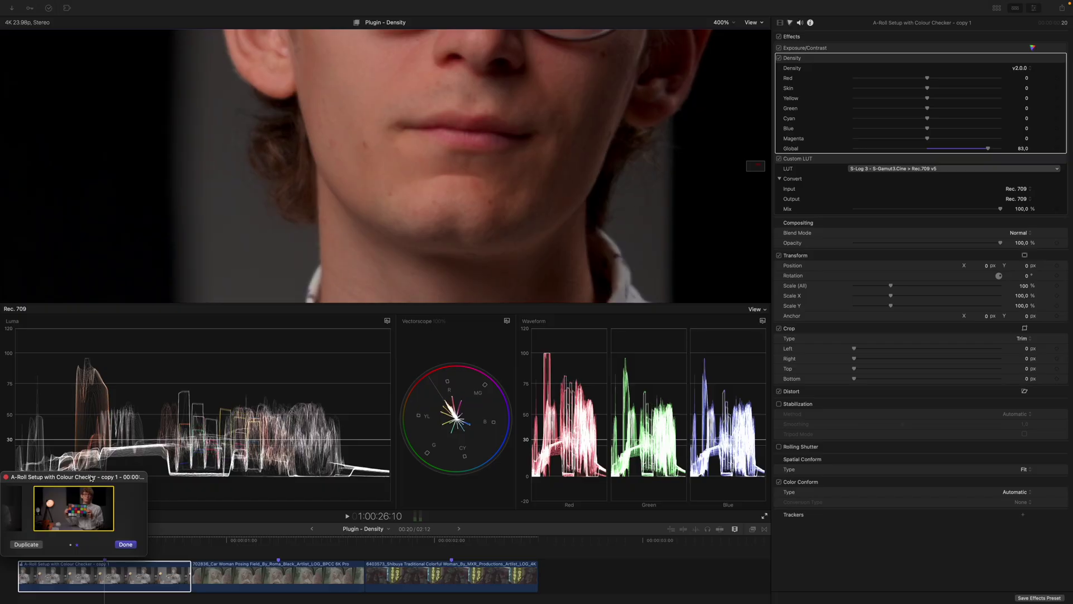
key("Left")
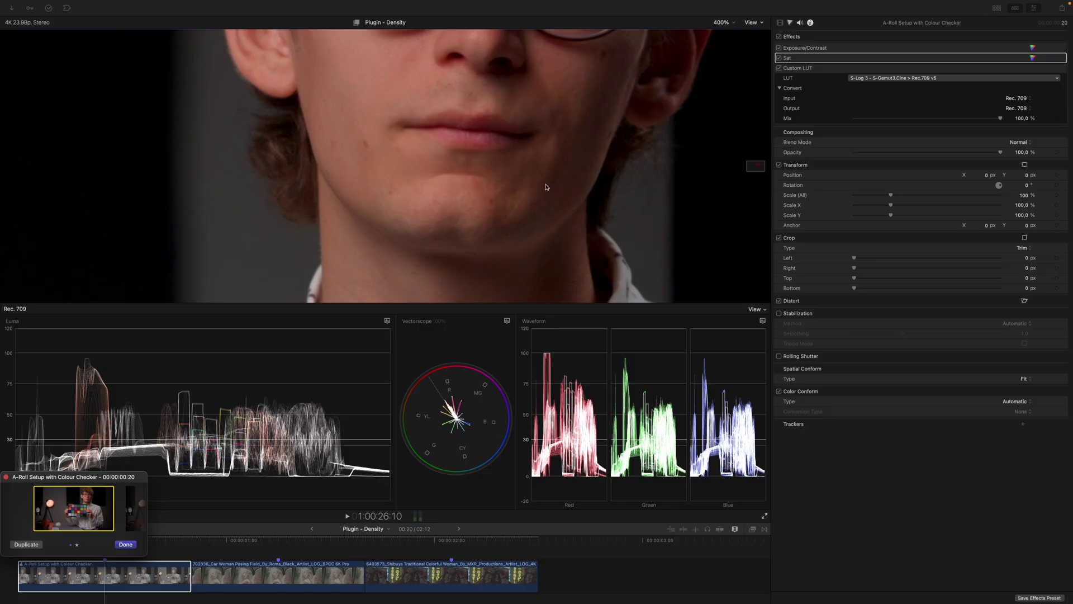
key("Right")
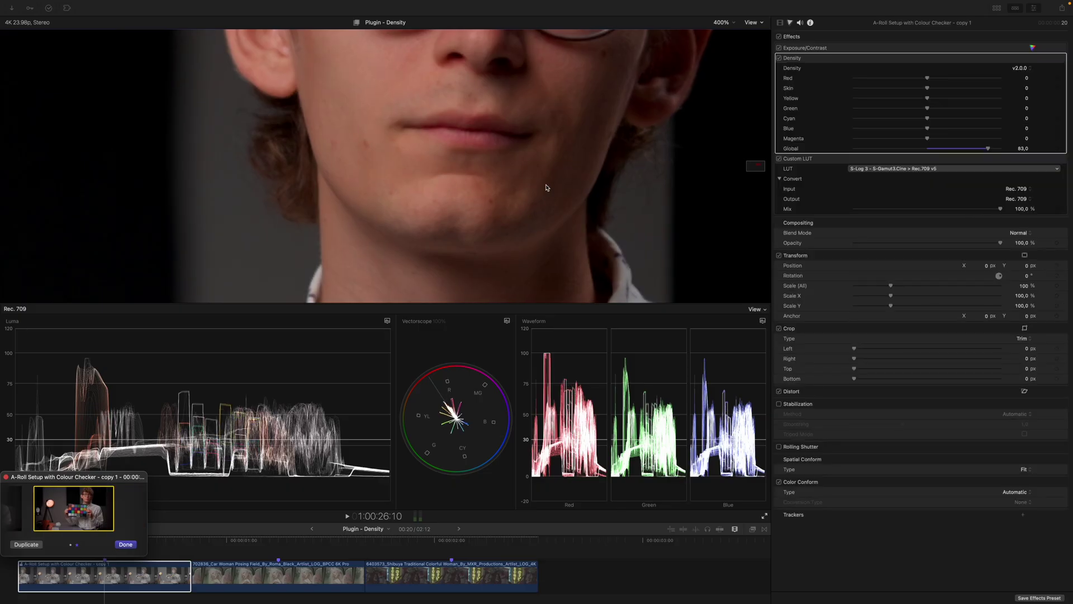
key("Left")
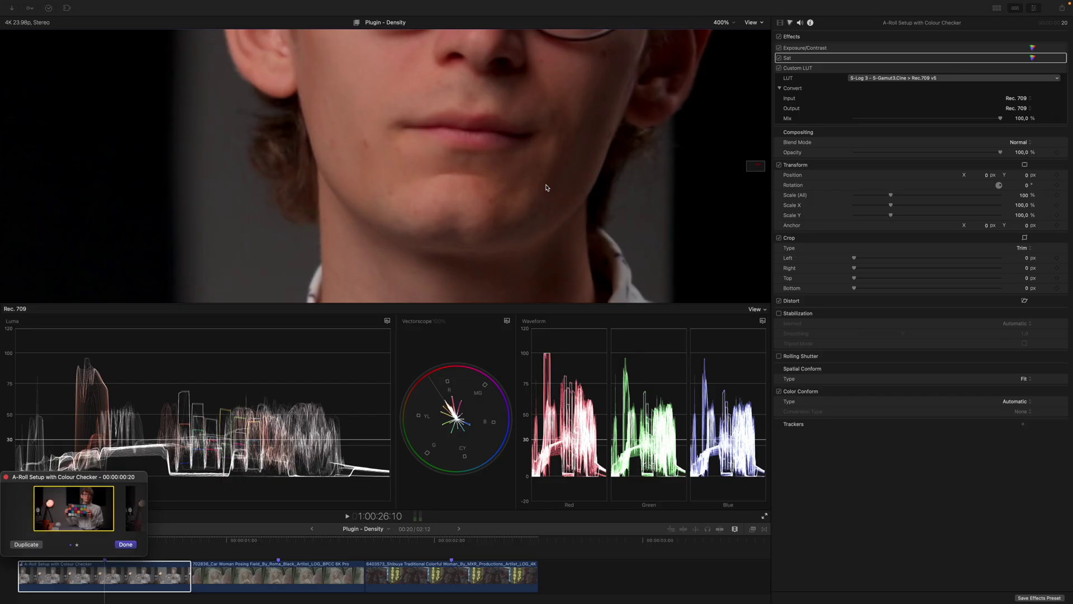
key("Right")
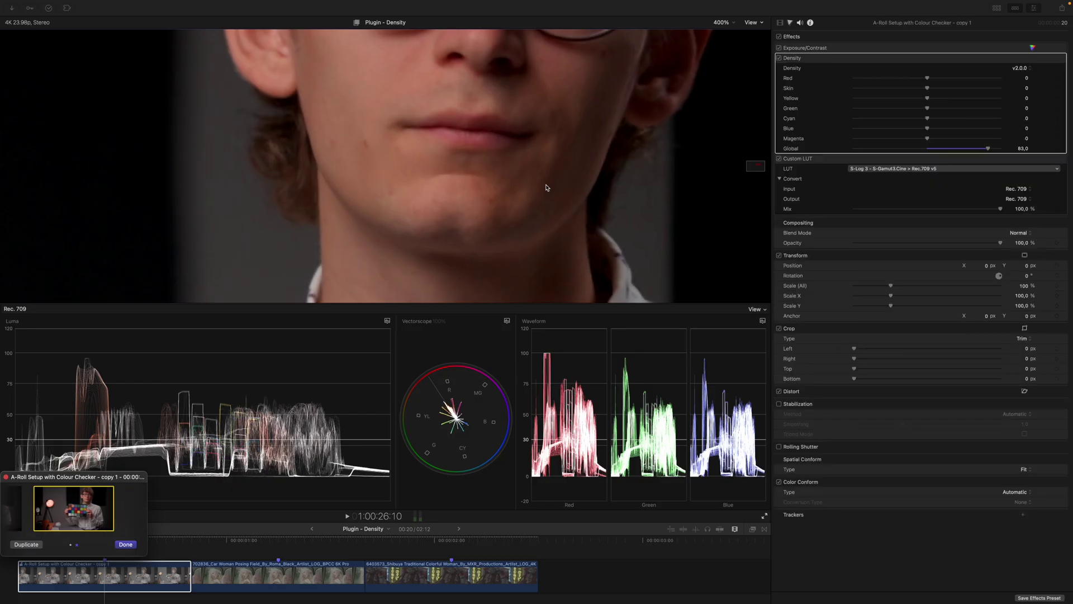
Fit the image in the viewer, select the second clip and check its Exposure/Contrast/Balance correction off and on
left_click(722, 22)
left_click(721, 39)
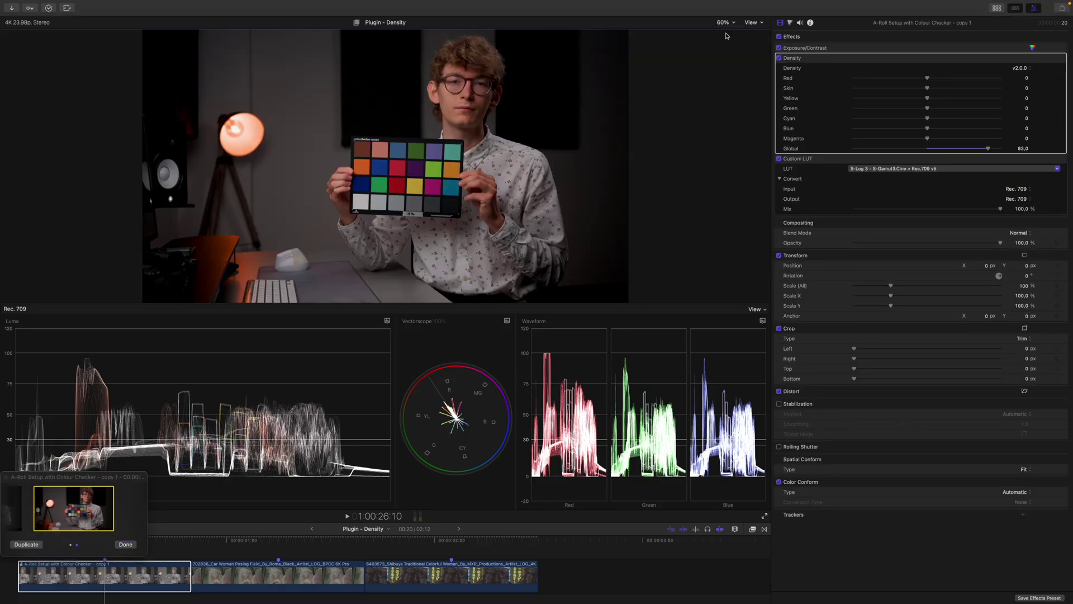
left_click(277, 540)
key("c")
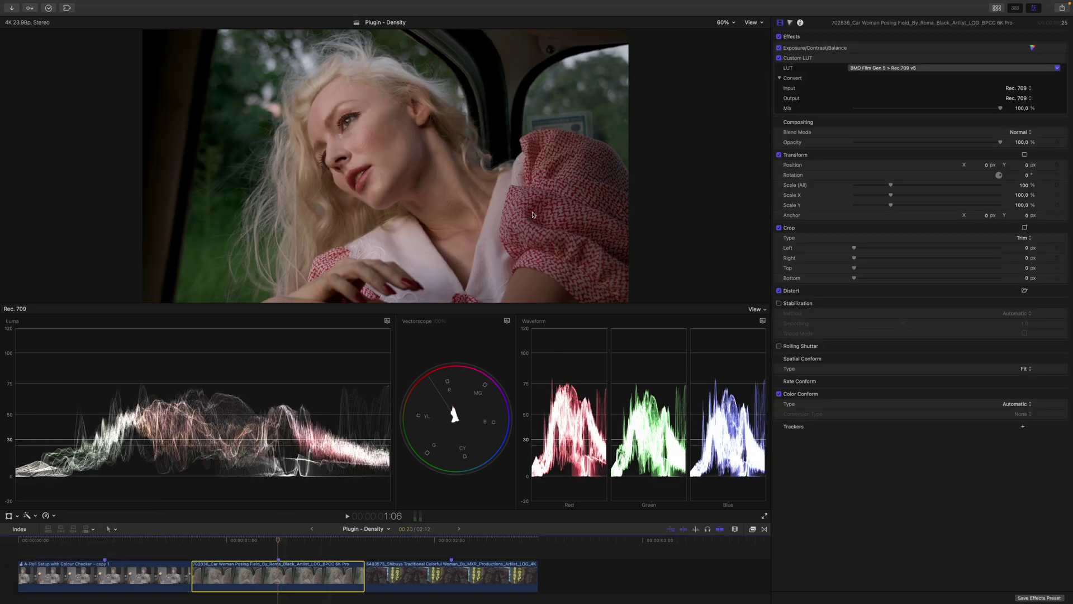
left_click(779, 48)
left_click(779, 48)
left_click(861, 66)
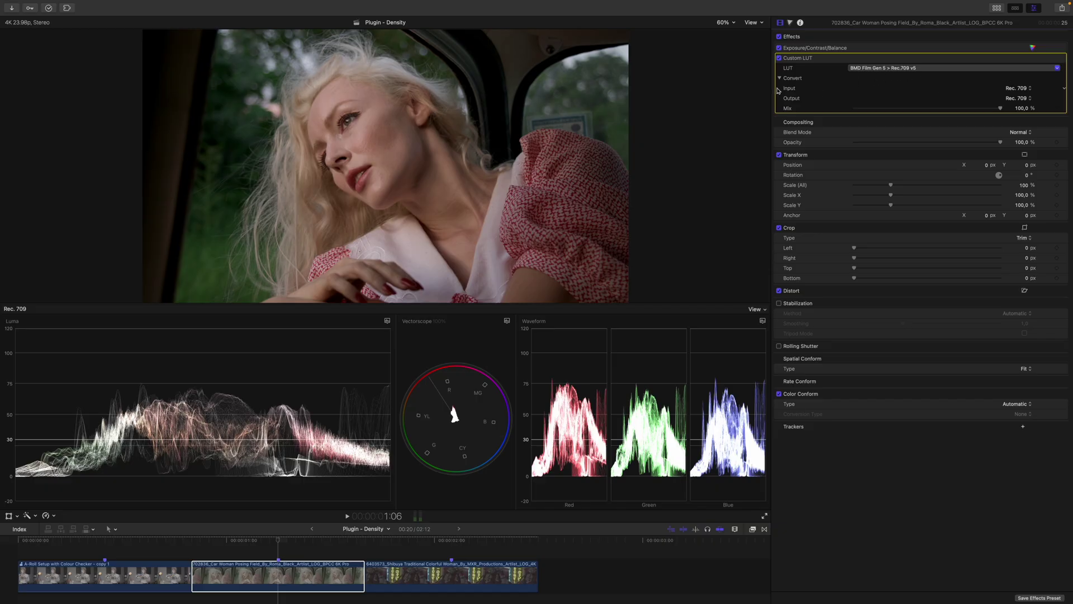
Add a color wheels correction named Sat above the second clip's Custom LUT and raise its global saturation slightly
key("alt+e")
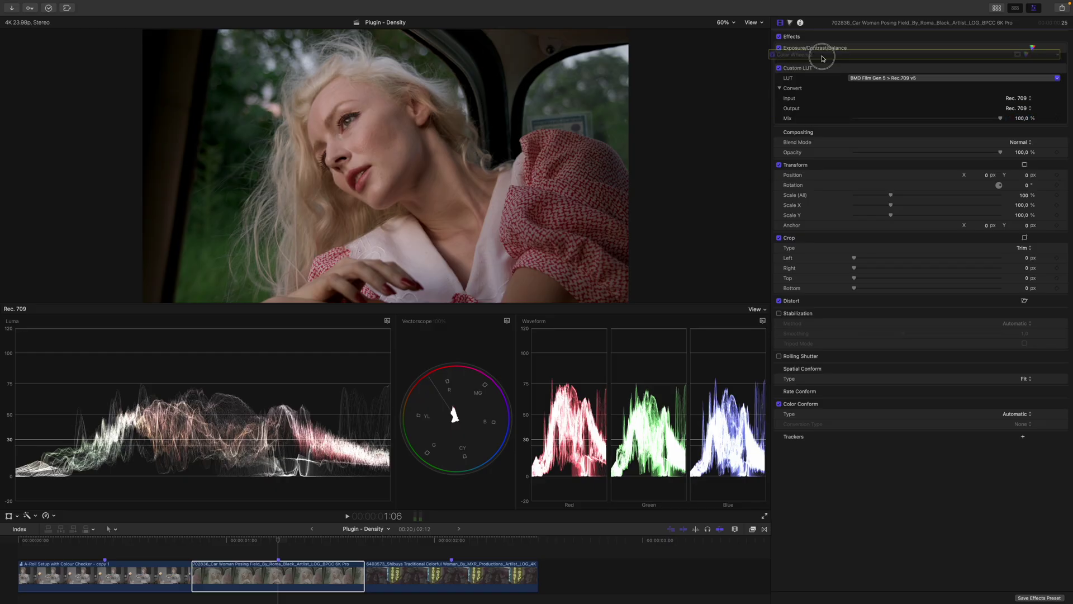
double_click(805, 58)
type("Sat")
key("Return")
left_click(1033, 58)
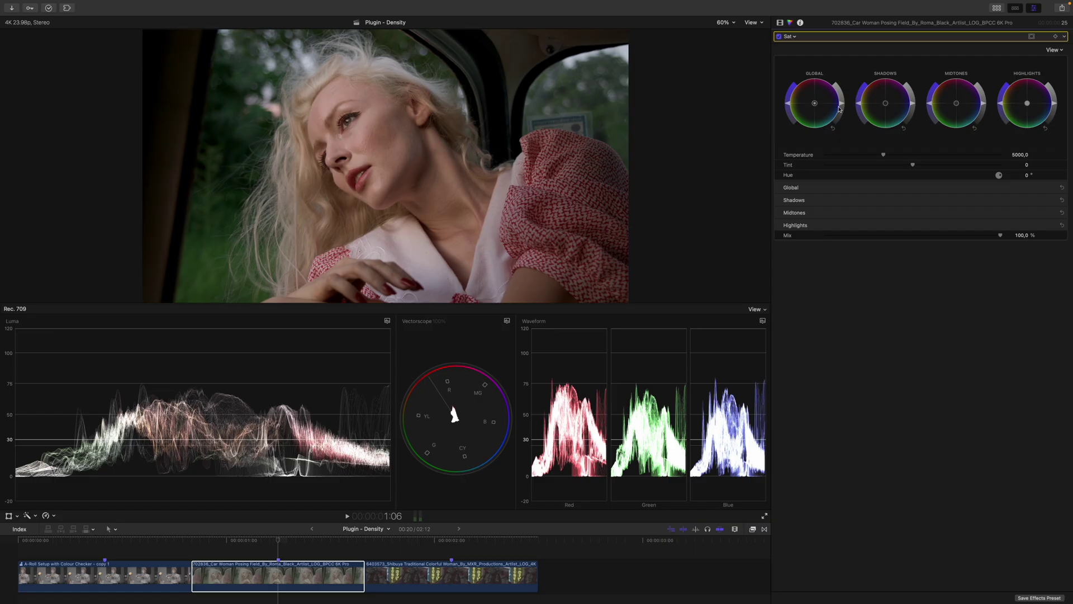
mouse_move(786, 106)
left_mouse_down()
mouse_move(793, 88)
mouse_move(789, 96)
left_mouse_up()
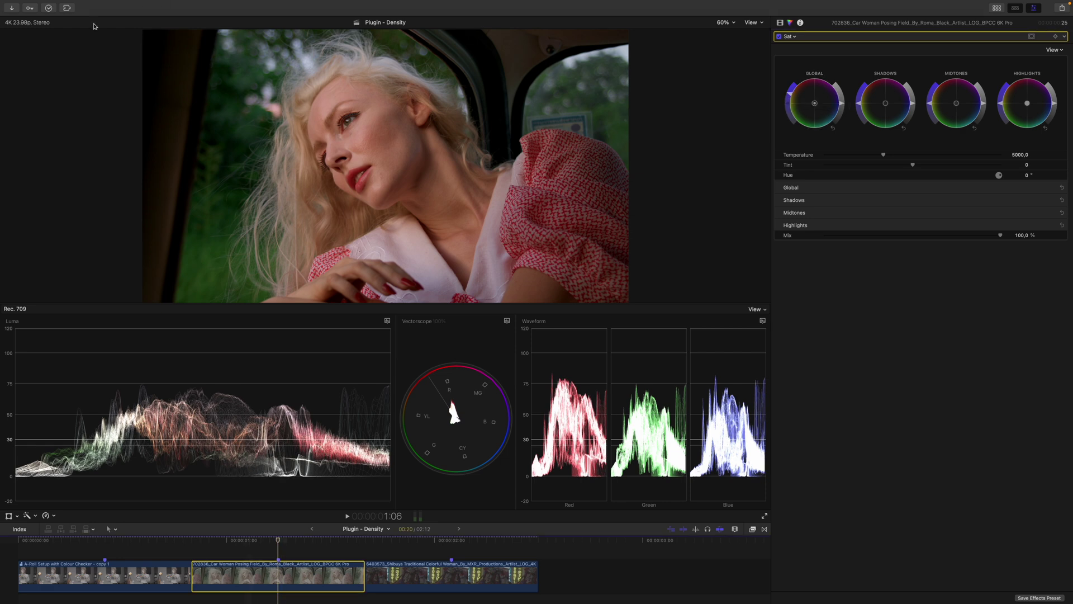
Duplicate the second clip, showing the woman in the car, as an audition
left_click(148, 5)
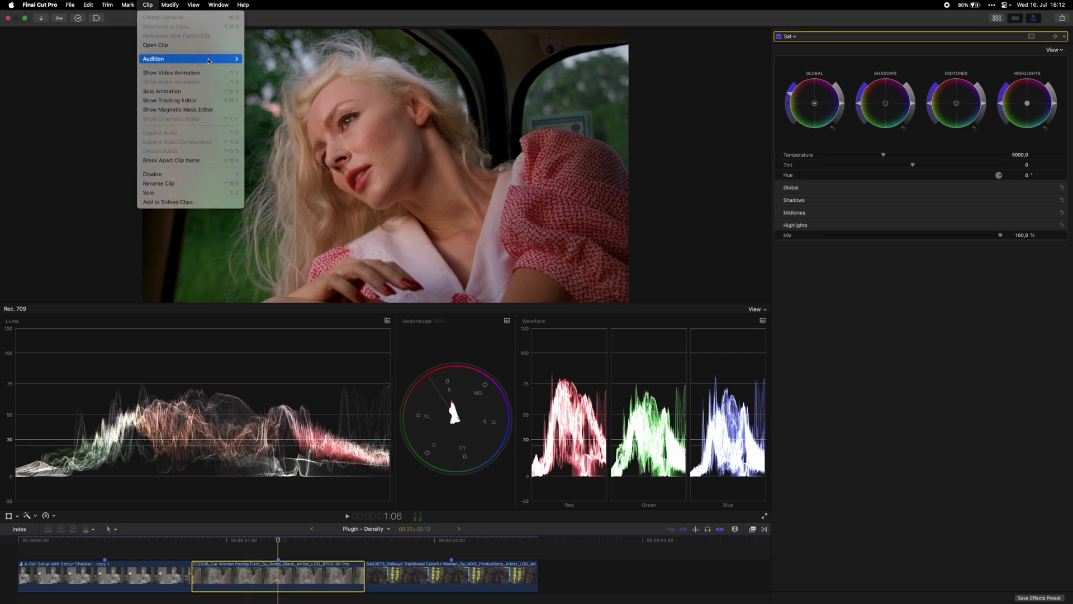
mouse_move(234, 59)
left_click(288, 92)
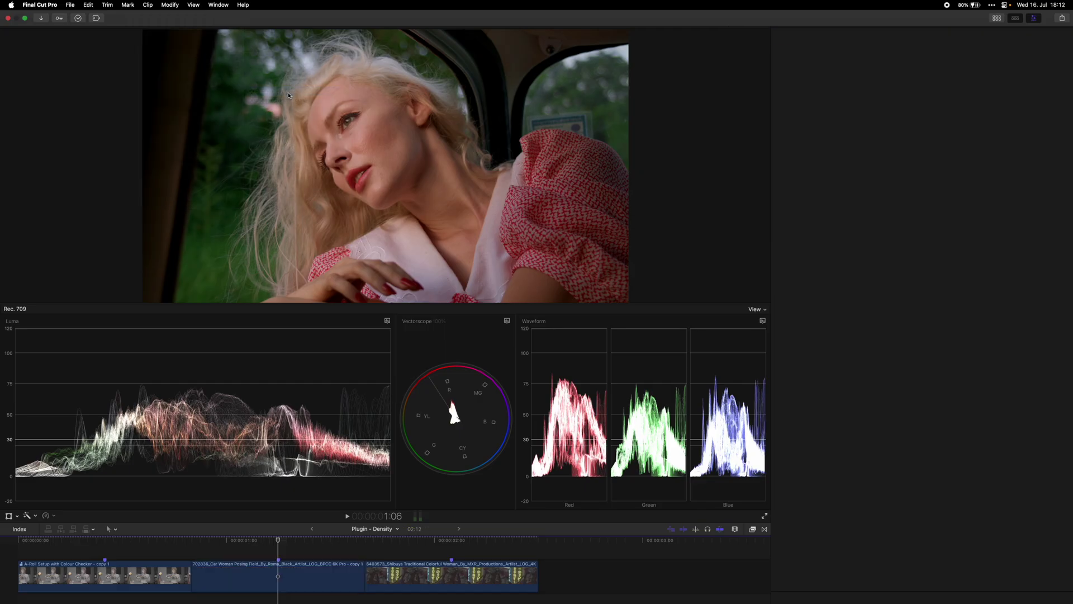
Replace the Sat correction on the duplicated version of the second clip with the Density effect, placed above the Custom LUT
left_click(780, 23)
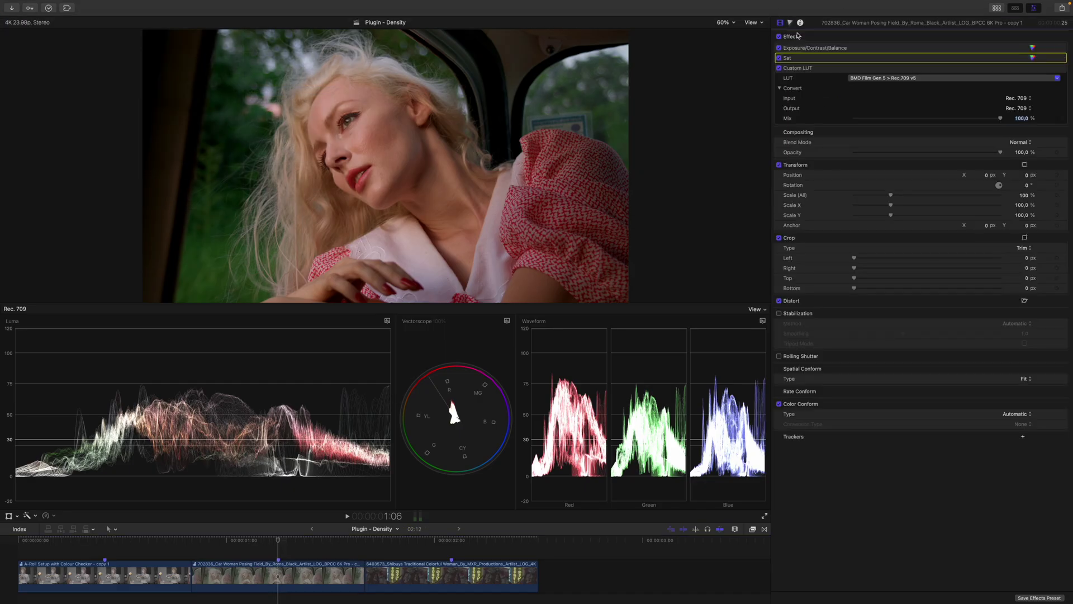
key("Delete")
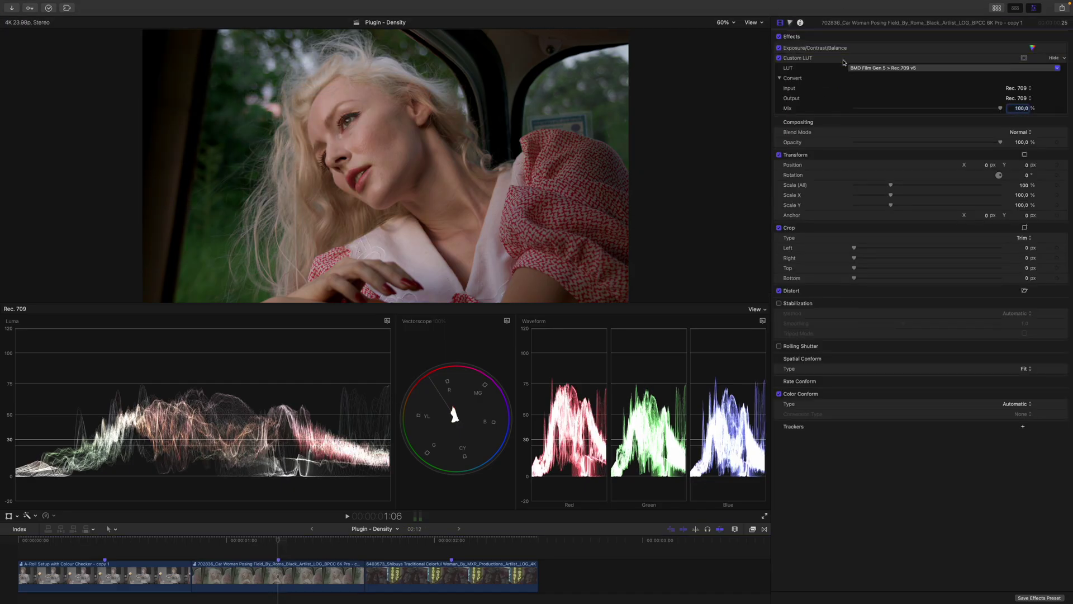
left_click(752, 529)
double_click(587, 565)
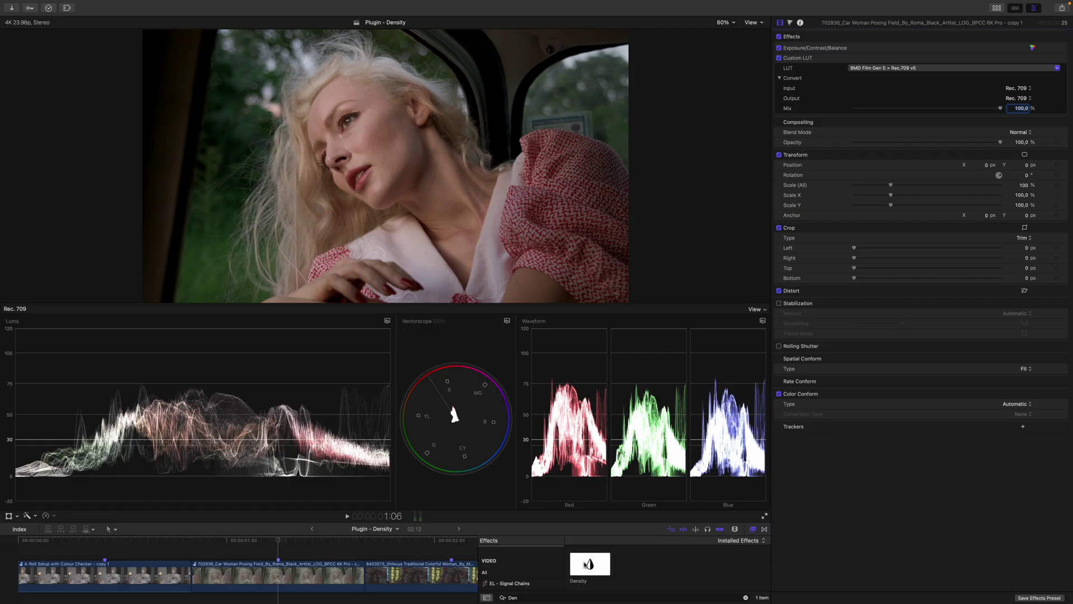
left_click(753, 529)
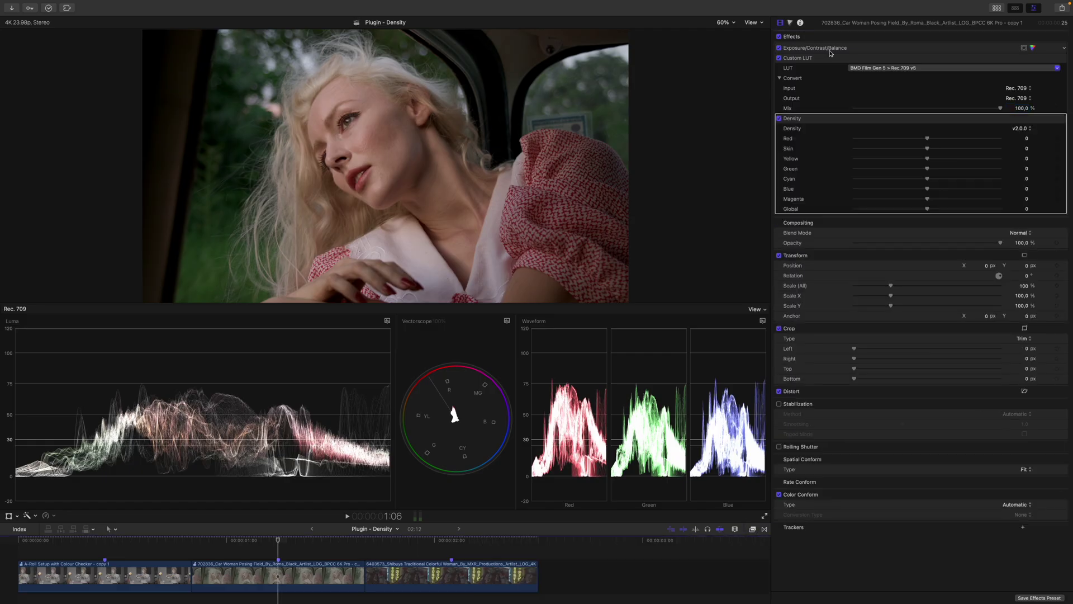
left_click_drag(827, 118, 834, 59)
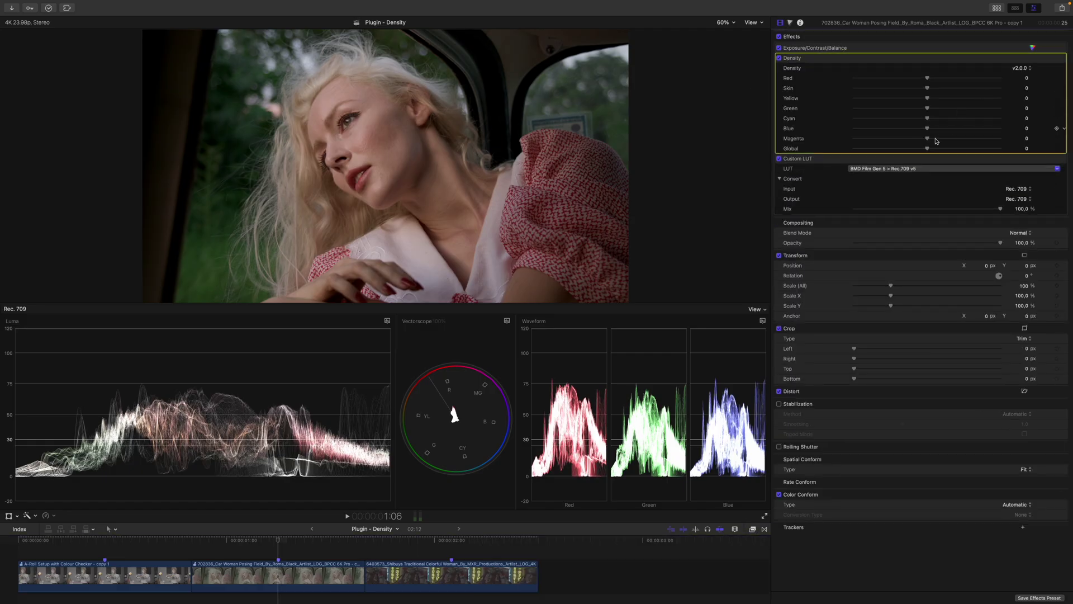
Set the second clip's Global density to 85
left_click_drag(927, 149, 989, 147)
left_click(1023, 148)
type("85")
key("Return")
Compare the Density and Sat audition versions of the second clip
left_click(276, 582)
key("y")
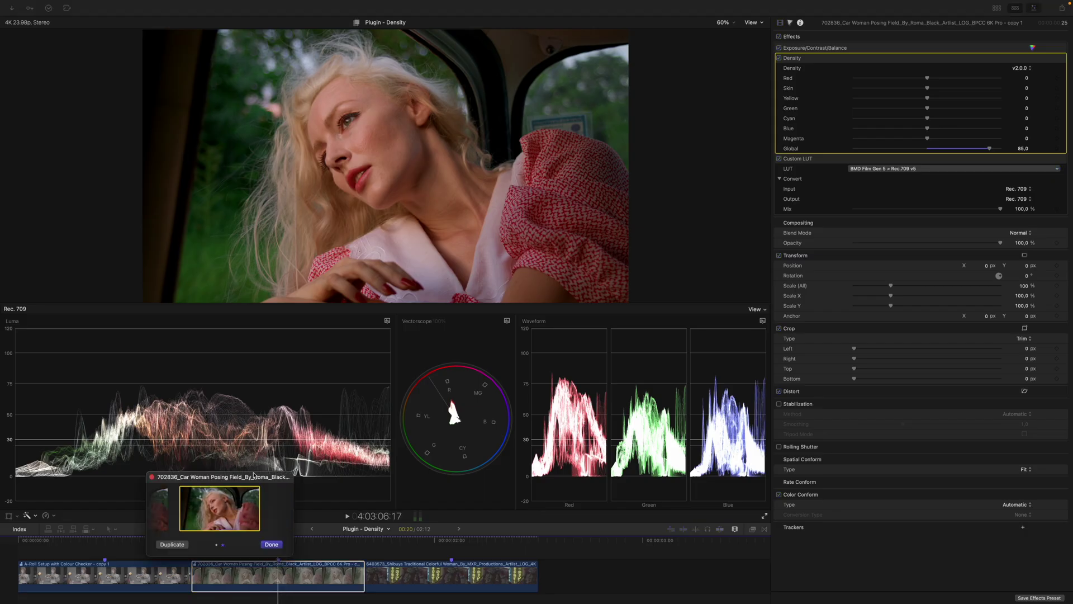
key("Left")
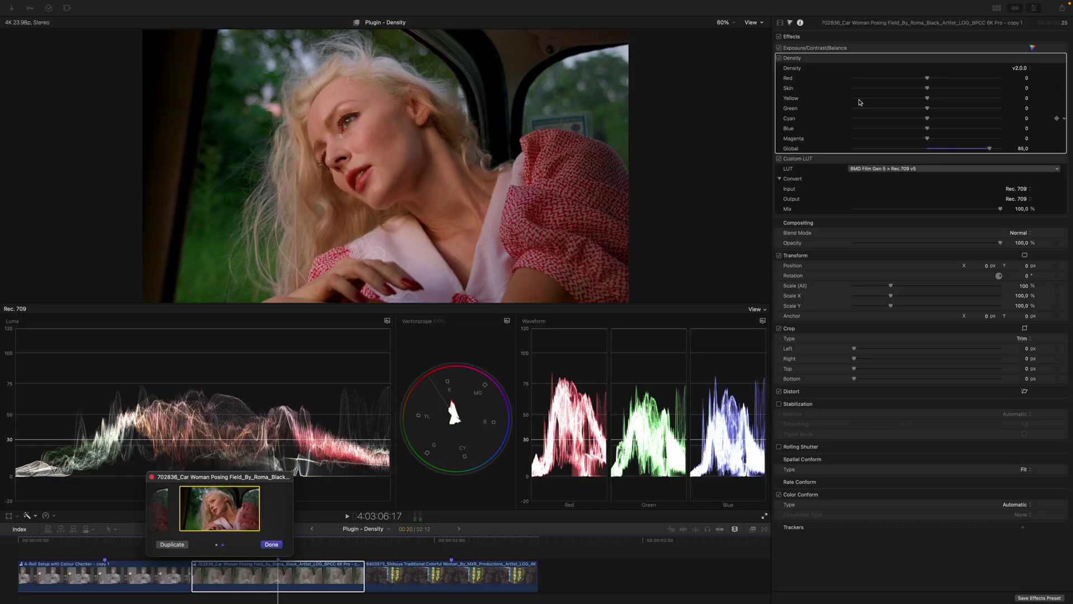
left_click(884, 60)
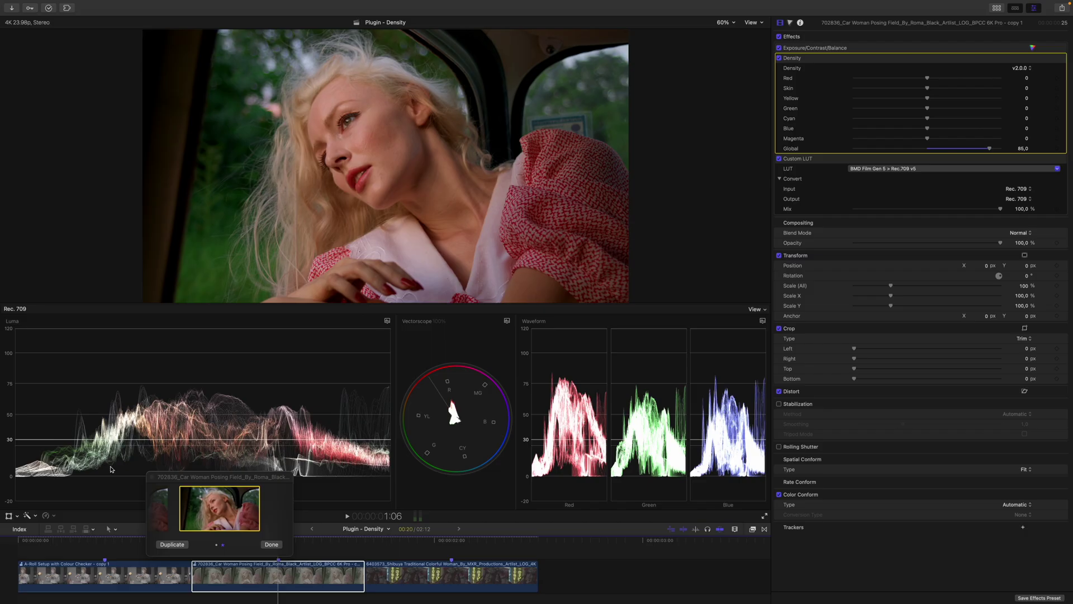
View the first clip's color checker at 150% and set its Global density to 80
left_click(102, 554)
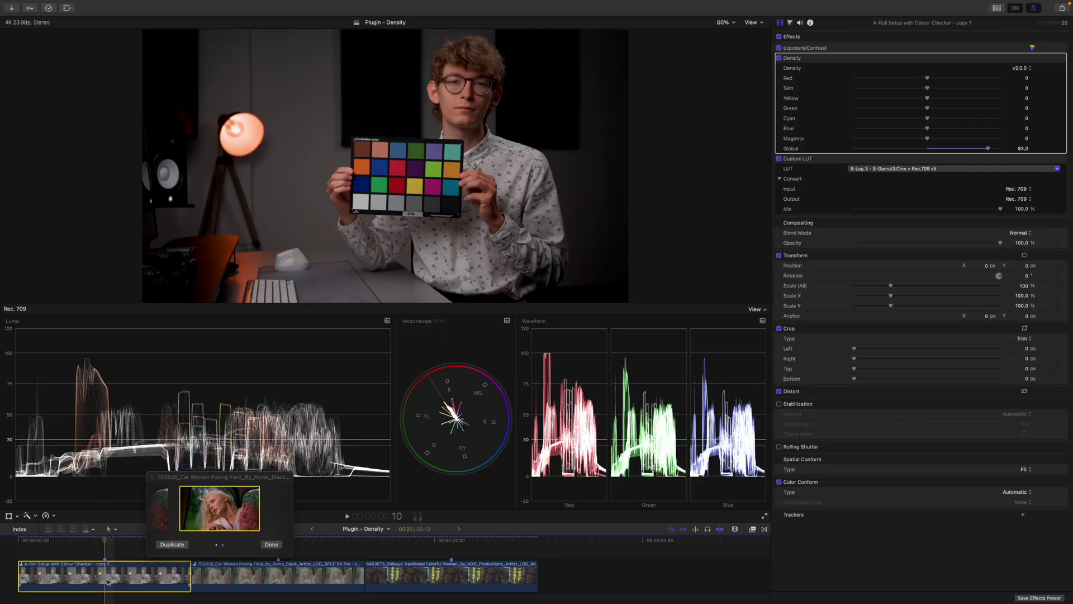
left_click(722, 25)
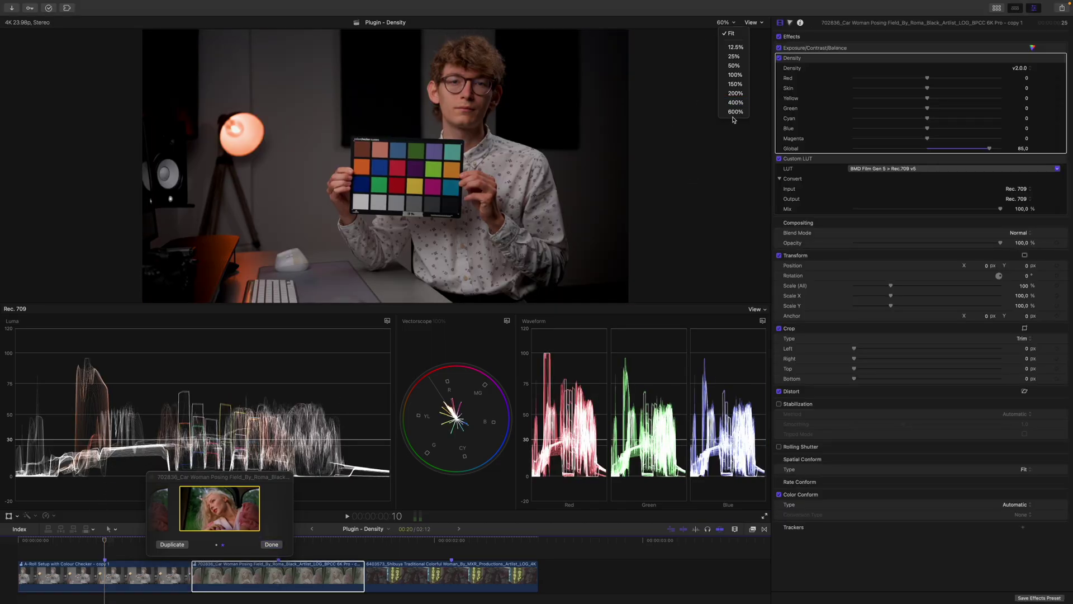
left_click(736, 86)
left_click_drag(744, 172, 756, 166)
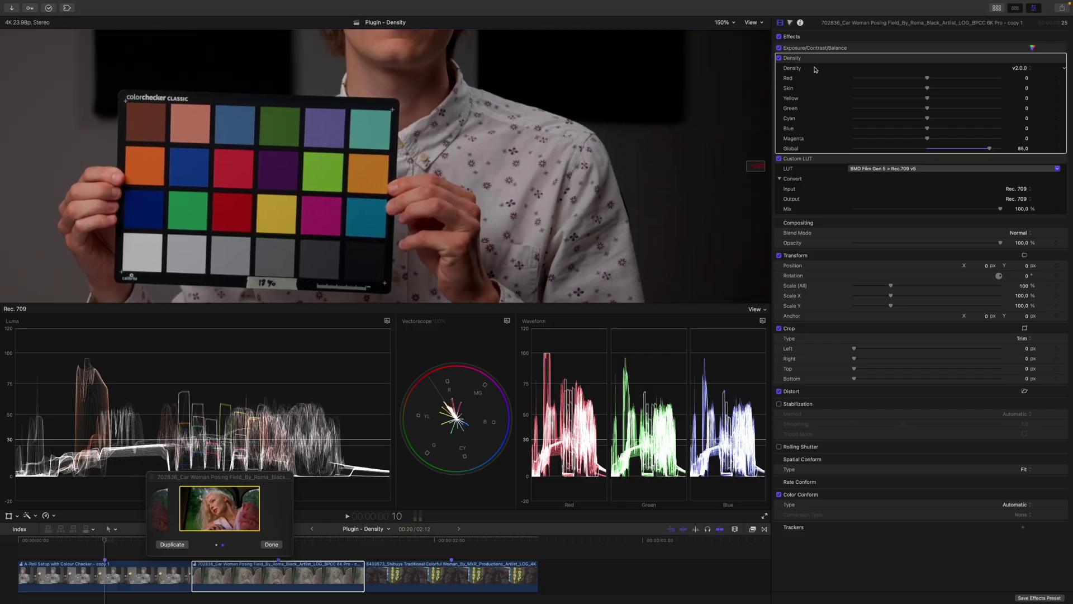
left_click(989, 149)
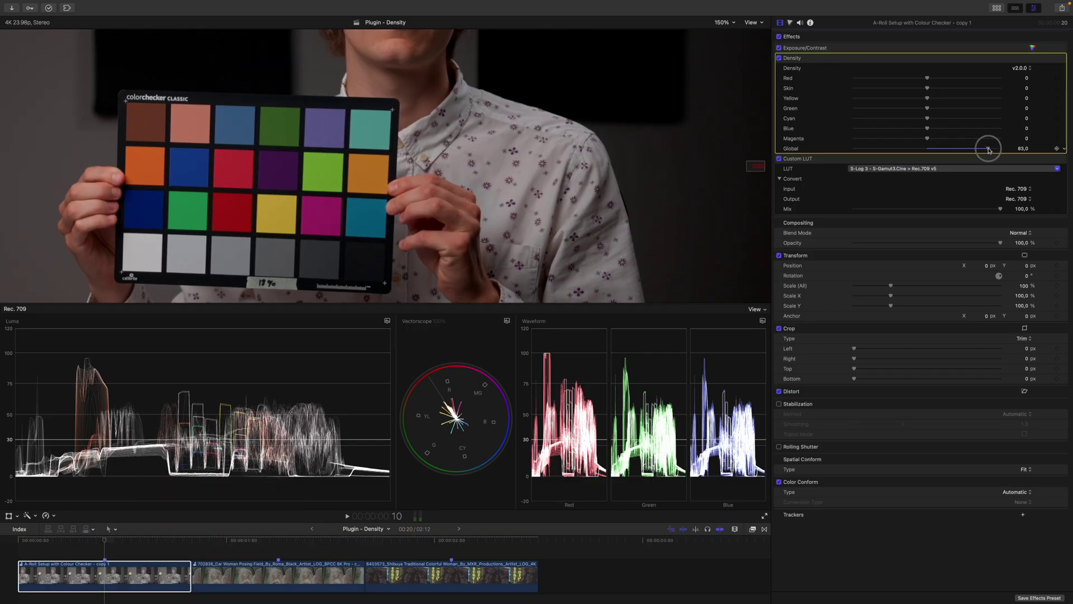
mouse_move(989, 150)
left_mouse_down()
mouse_move(906, 149)
mouse_move(1007, 155)
mouse_move(843, 159)
mouse_move(987, 152)
left_mouse_up()
left_click(1020, 148)
key("Return")
Try extreme Red and Skin density shifts on the color checker clip and reset both to 0
left_click_drag(927, 79, 820, 95)
left_click(1065, 79)
left_click(1049, 87)
left_click_drag(928, 89, 886, 140)
left_click(1060, 88)
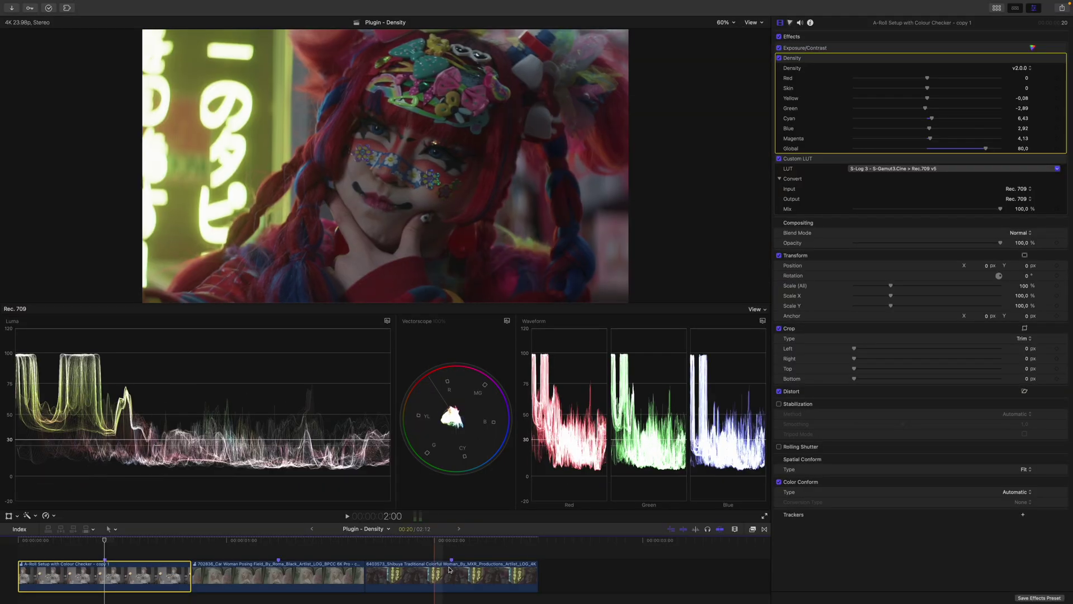
Add a color wheels correction above the Custom LUT on the third clip and raise its global saturation
left_click(450, 570)
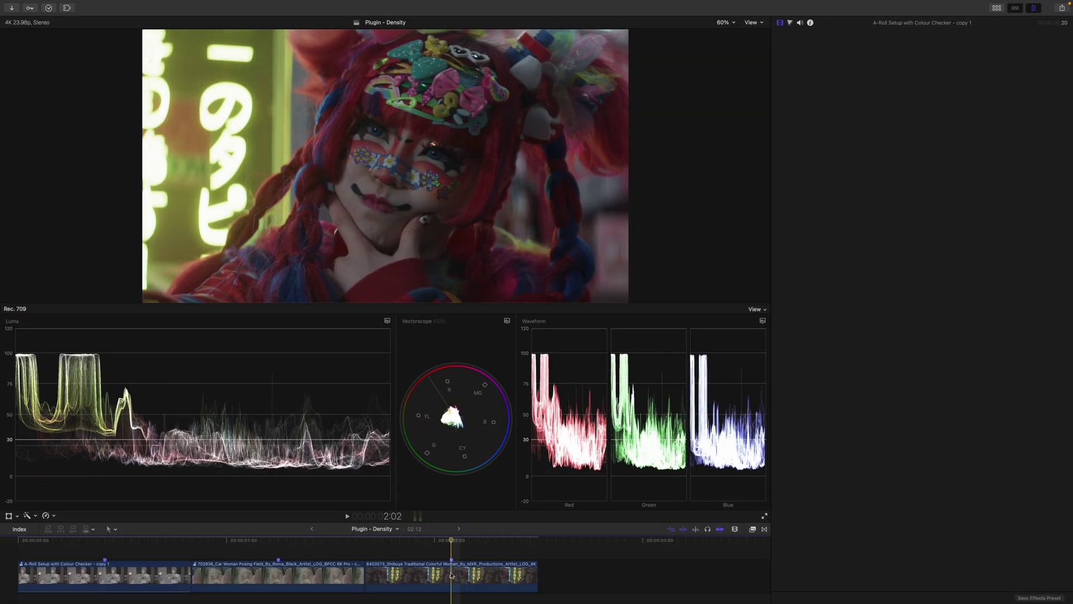
left_click(857, 48)
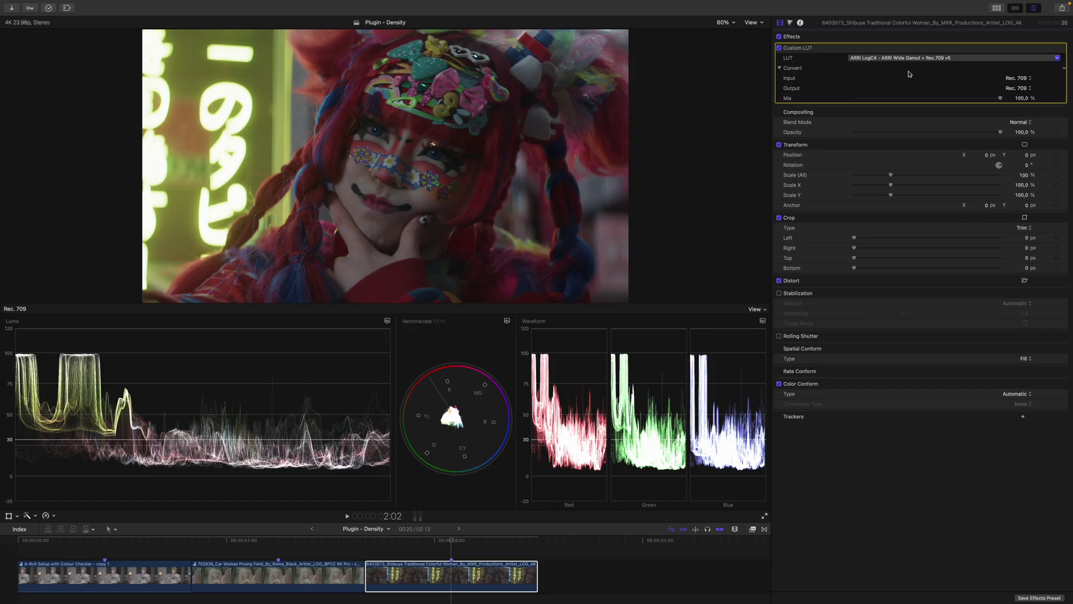
key("alt+e")
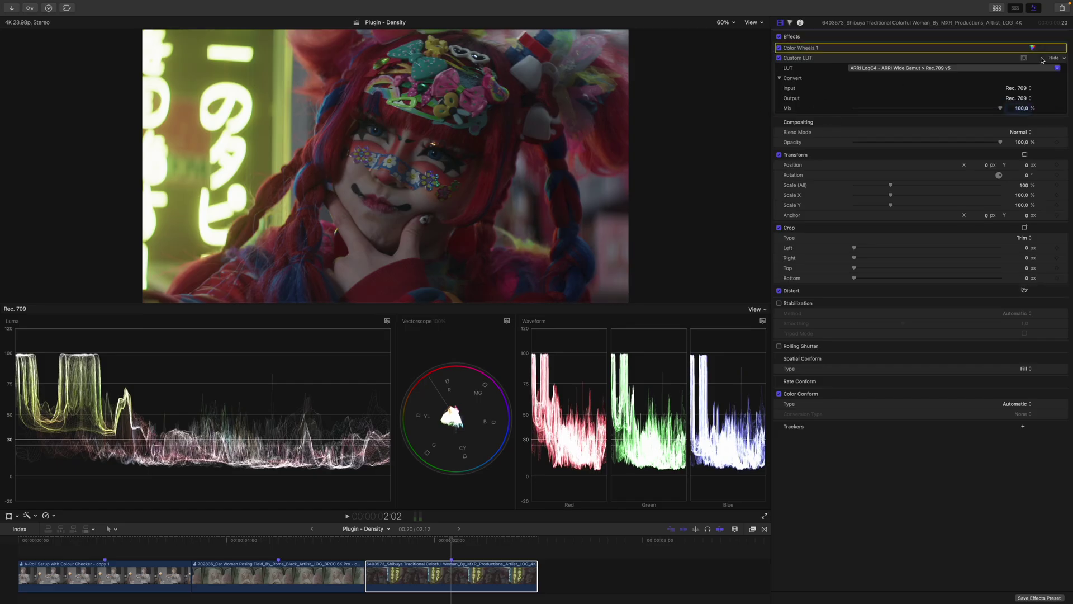
left_click(1032, 47)
left_click_drag(784, 107, 795, 83)
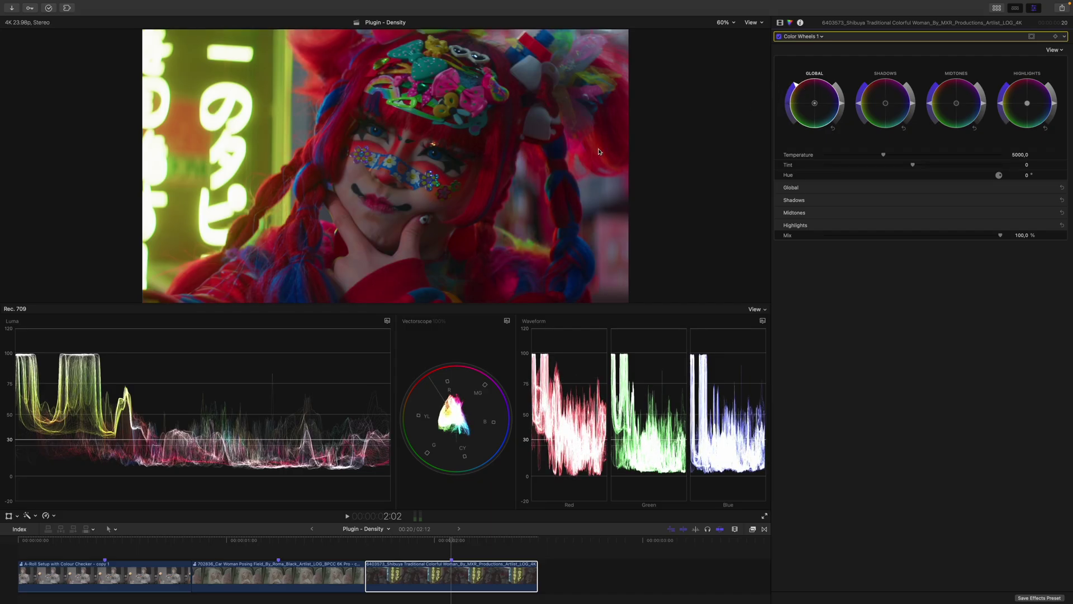
Exaggerate the third clip's global saturation to judge the reds, and bring it back to a moderately raised level
left_click_drag(594, 155, 602, 152)
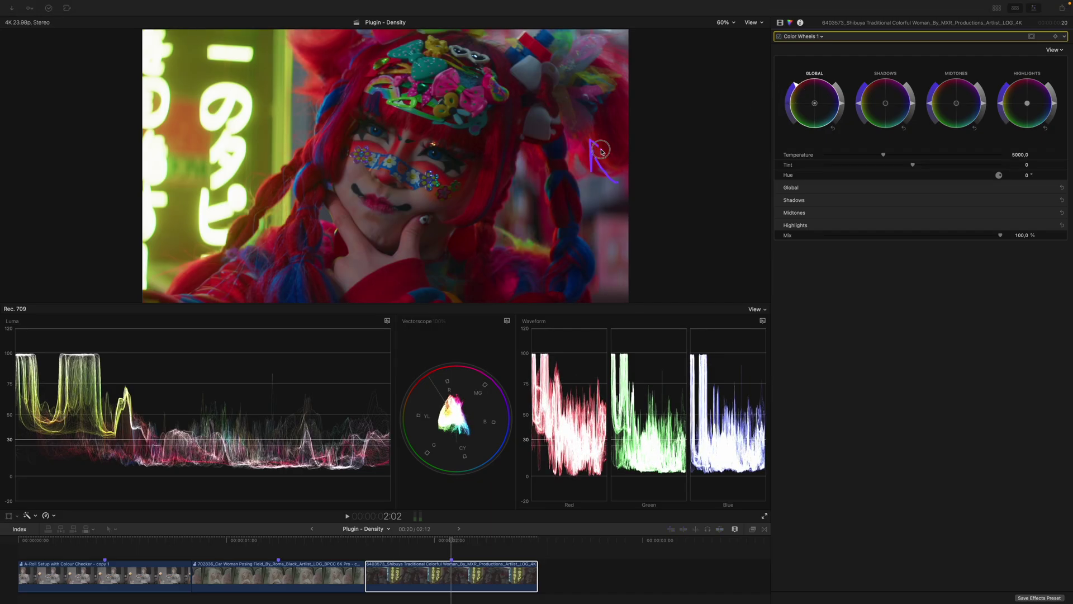
key("Escape")
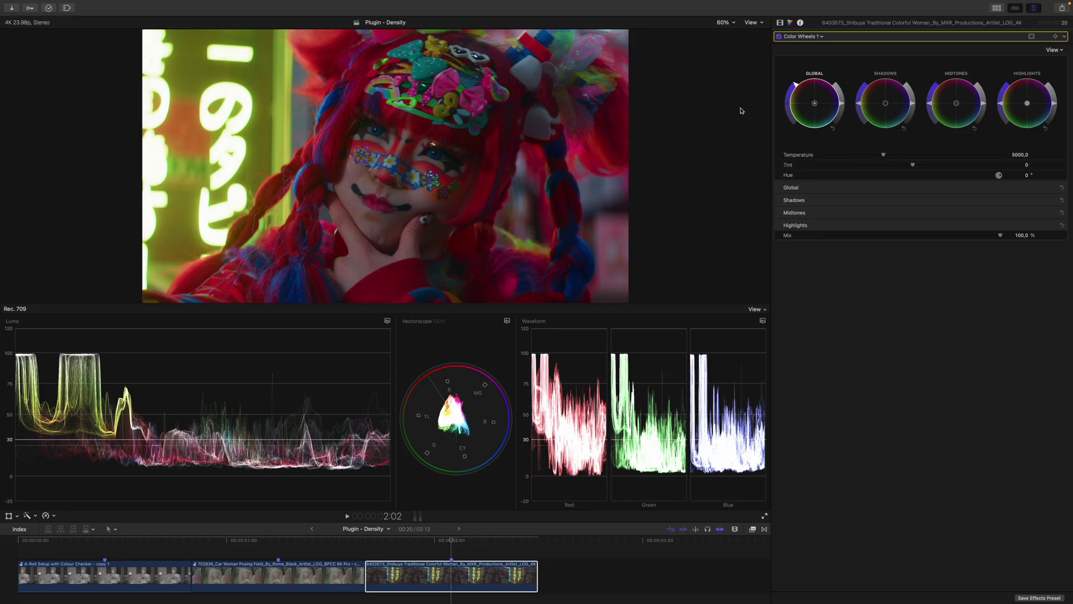
mouse_move(798, 85)
left_mouse_down()
mouse_move(788, 100)
mouse_move(831, 69)
mouse_move(775, 94)
left_mouse_up()
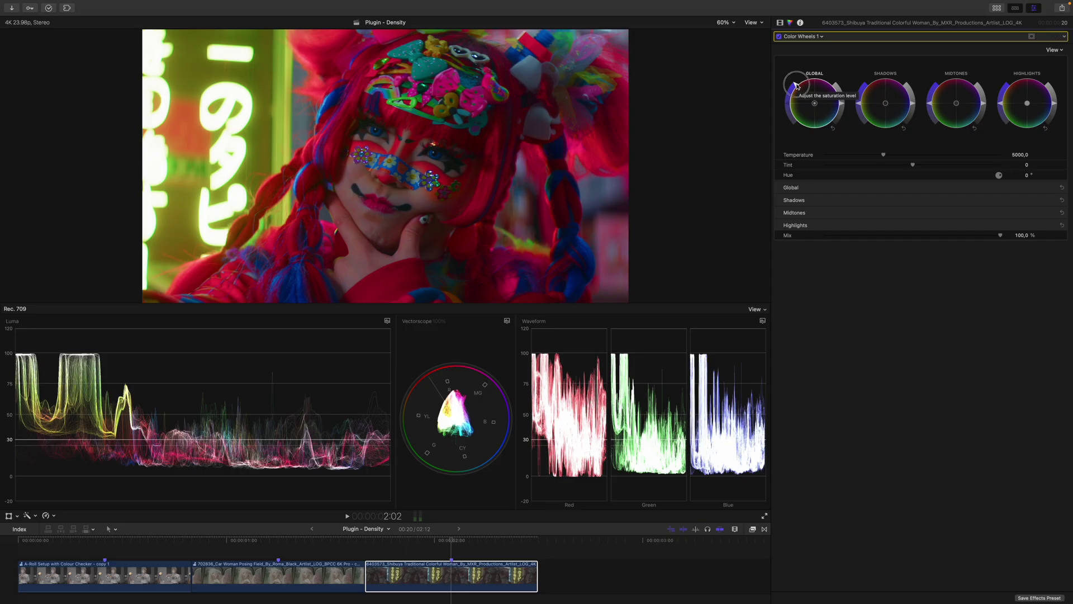
left_click_drag(788, 99, 790, 83)
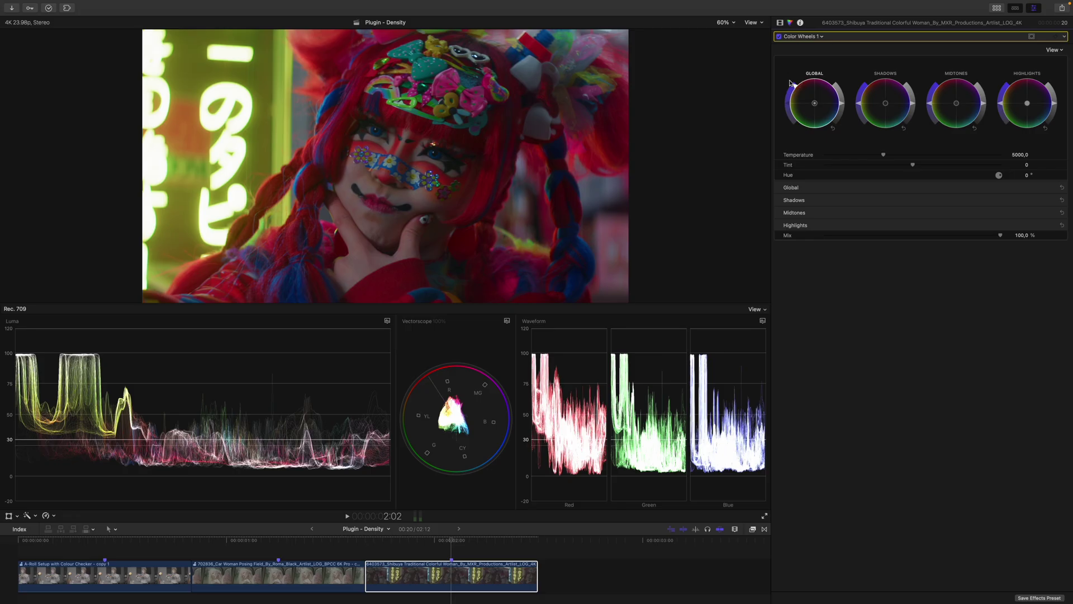
Duplicate the third clip, showing the woman with colorful red hair, as an audition
left_click(455, 581)
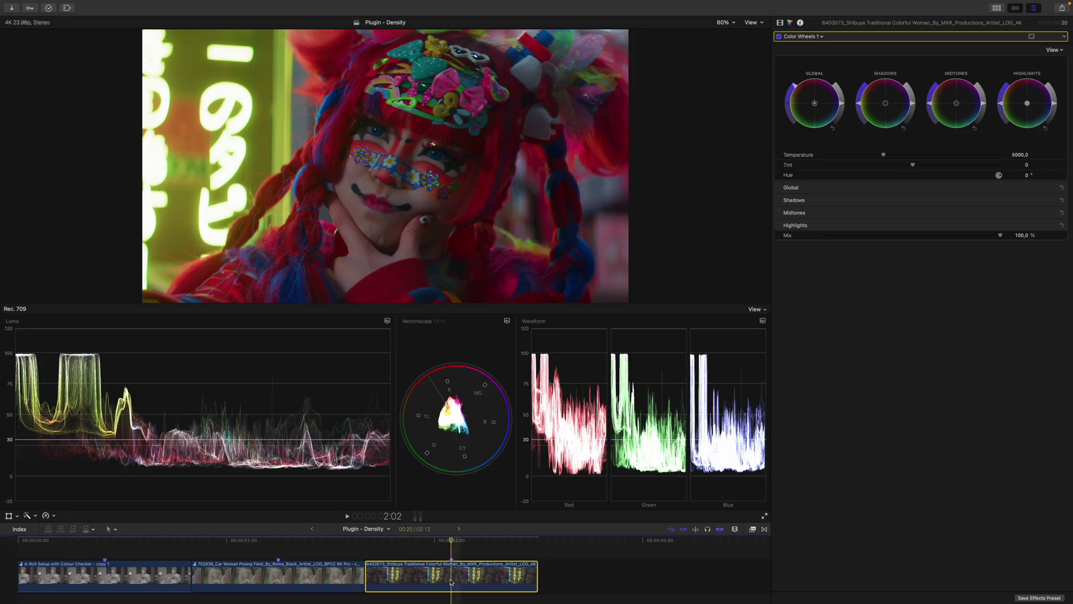
mouse_move(229, 2)
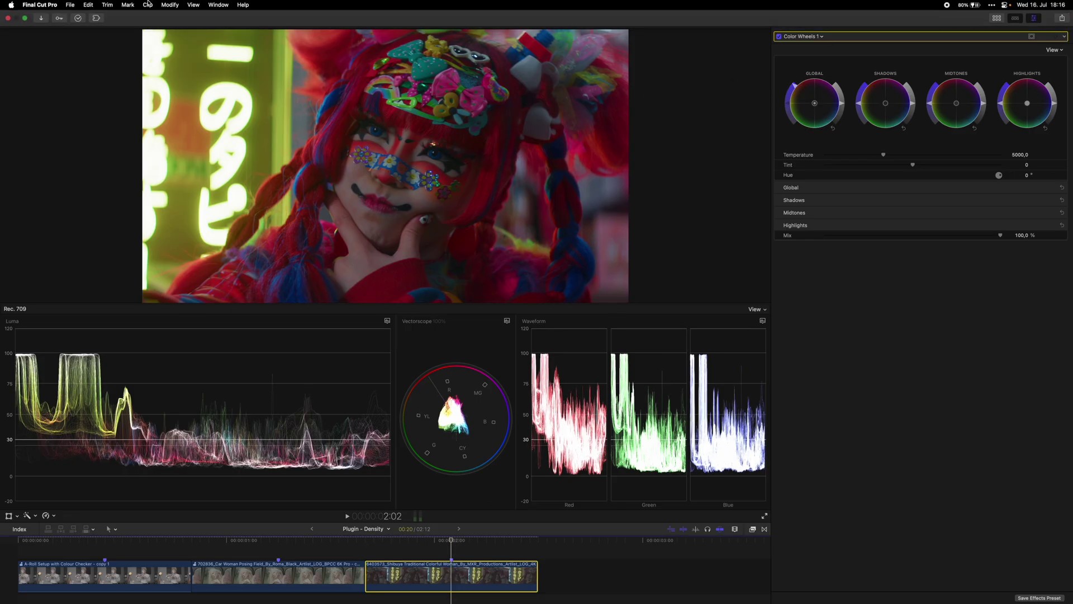
left_click(147, 4)
mouse_move(175, 61)
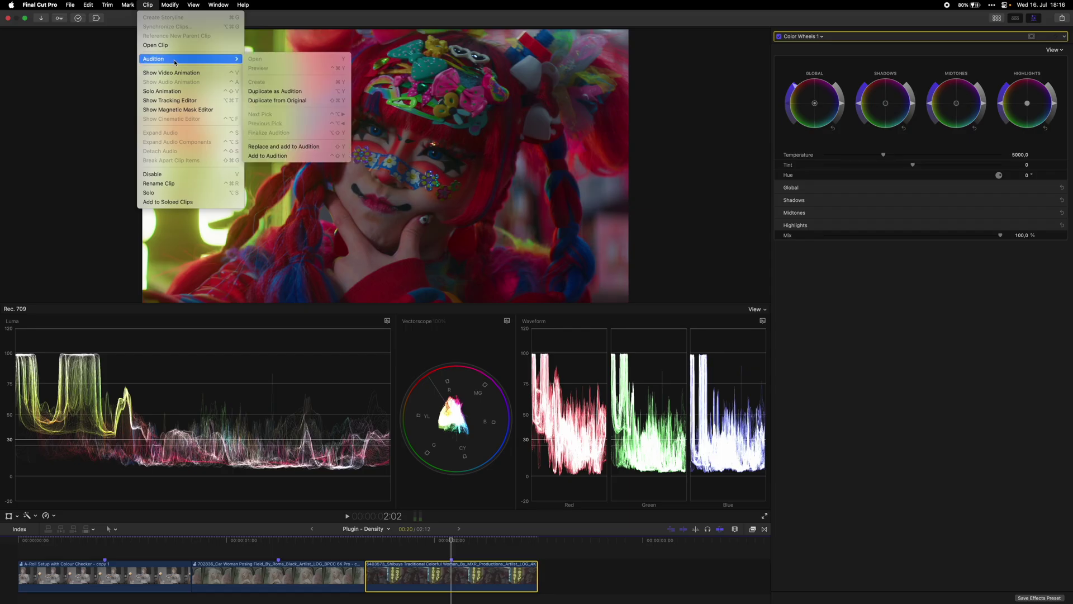
left_click(299, 91)
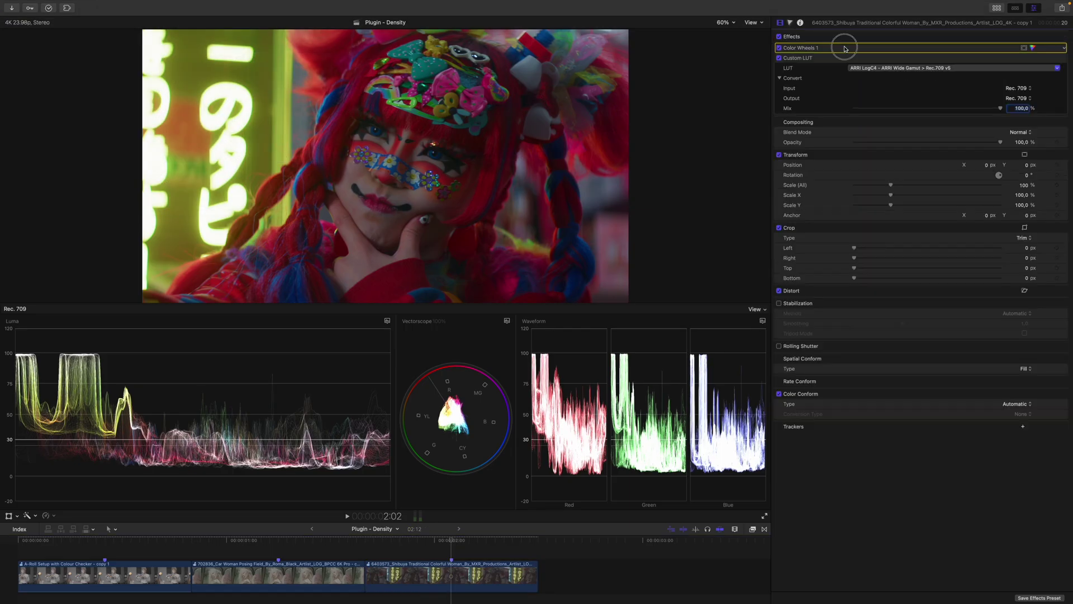
Replace the color wheels correction on the third clip's duplicate with the Density effect, placed above the Custom LUT
key("Delete")
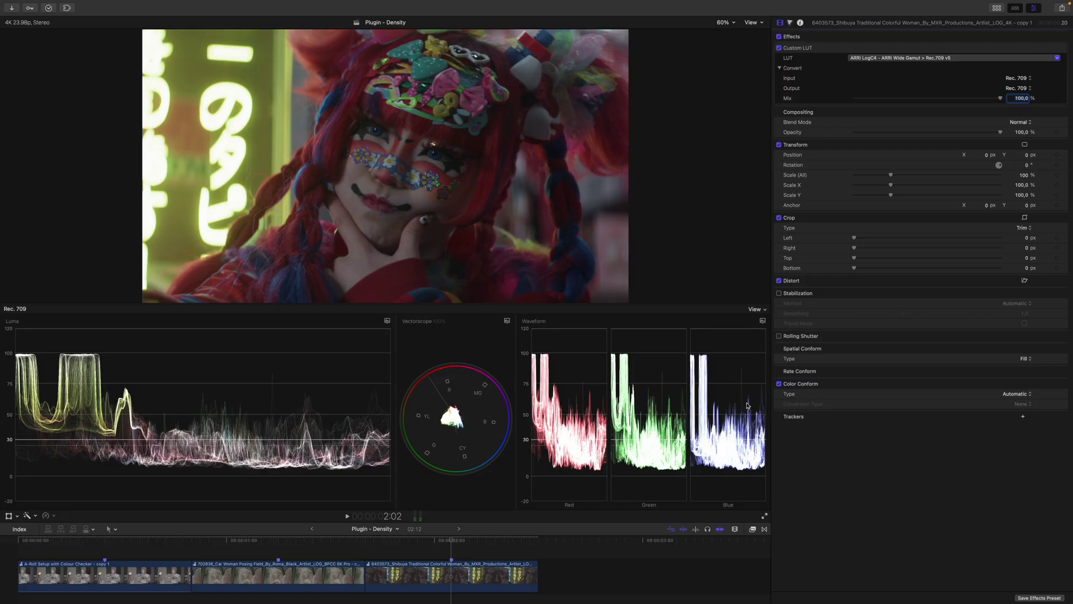
left_click(752, 529)
double_click(590, 563)
left_click(753, 529)
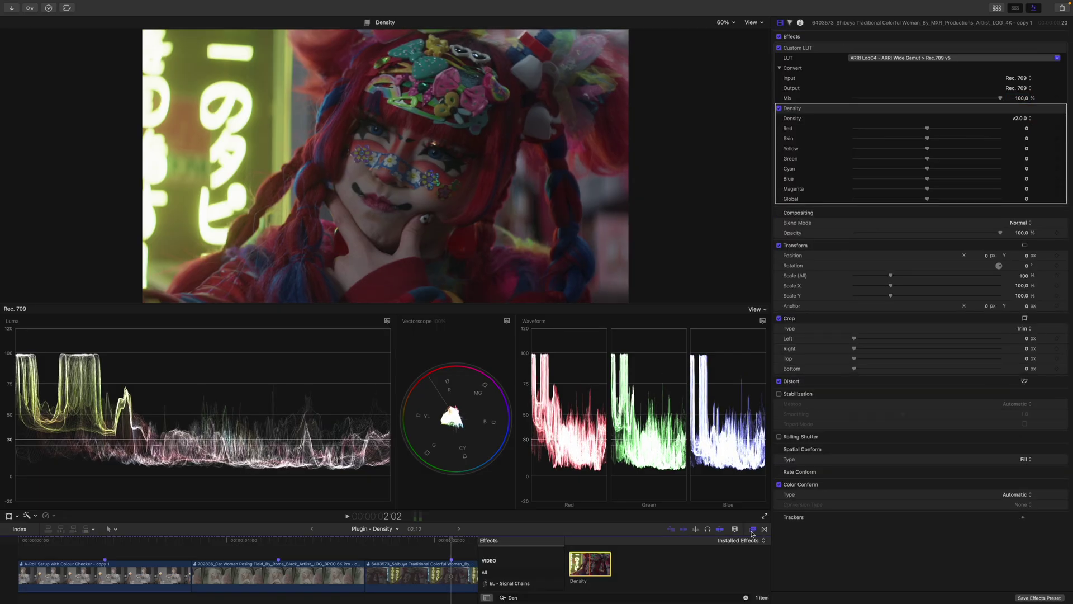
left_click(827, 116)
left_click_drag(838, 110, 833, 47)
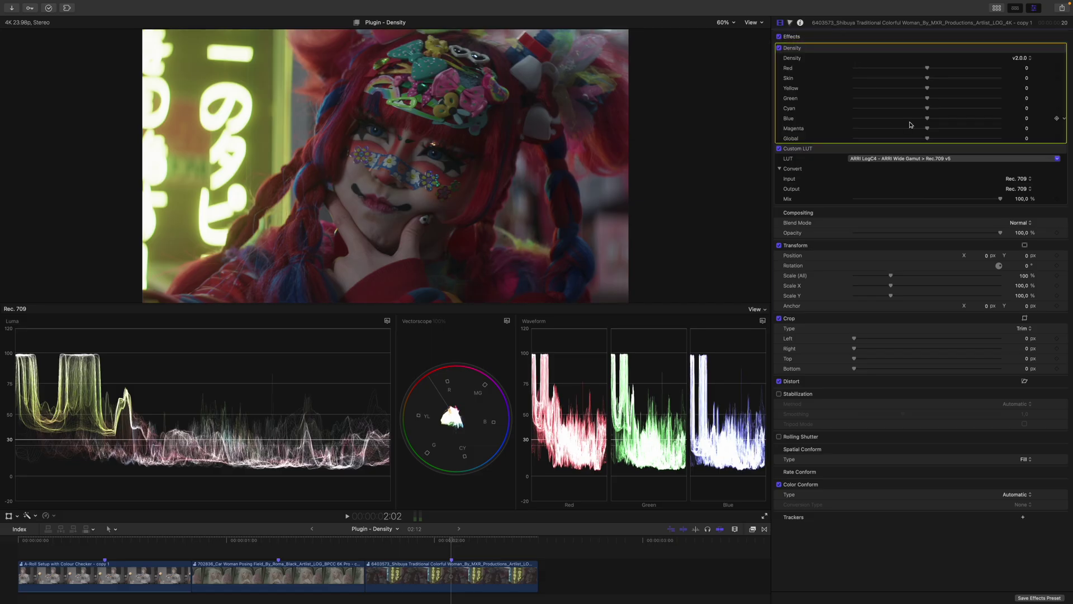
Set the third clip's density to about 56.5 Global, 9.7 Red and -6.9 Skin, and check the effect off and on
left_click_drag(927, 140, 968, 140)
left_click_drag(929, 69, 960, 72)
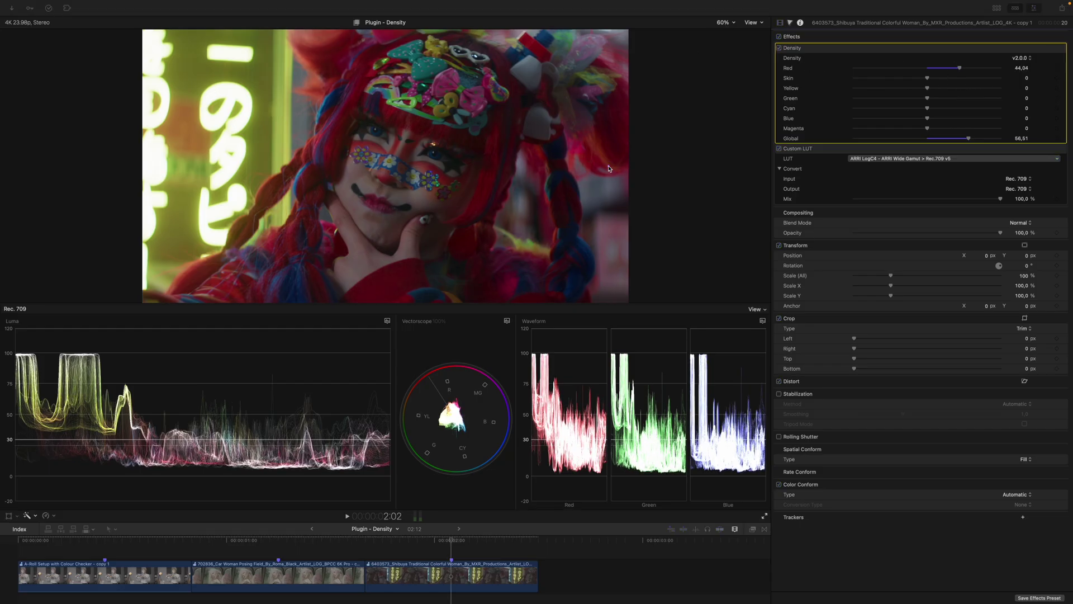
left_click_drag(959, 69, 922, 89)
left_click(780, 48)
left_click(780, 48)
Open the third clip's audition and switch from the Density version to the color wheels version
left_click(453, 579)
left_click(453, 579)
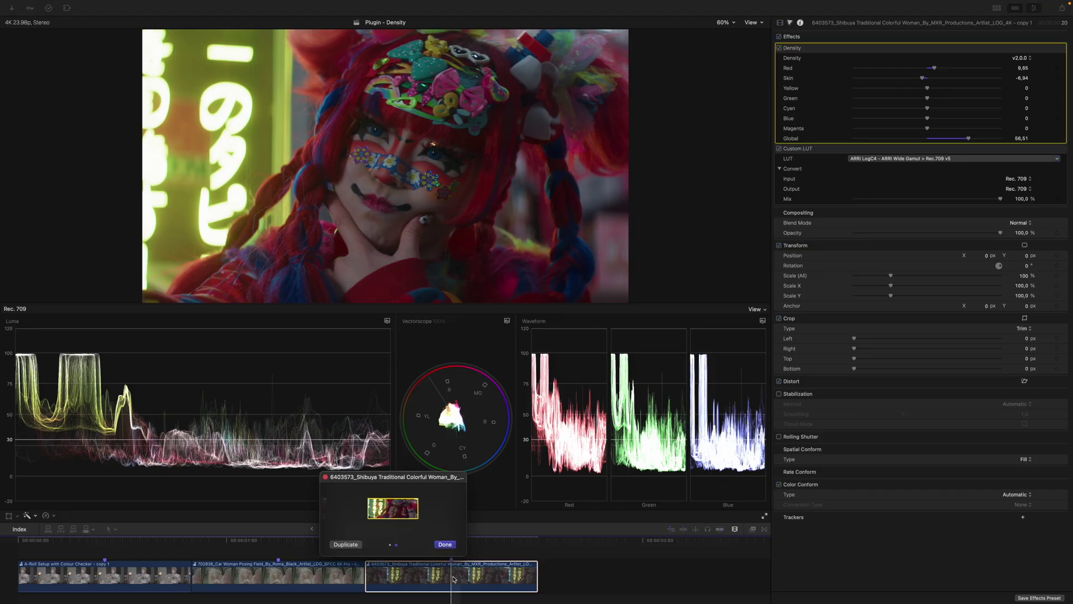
key("Left")
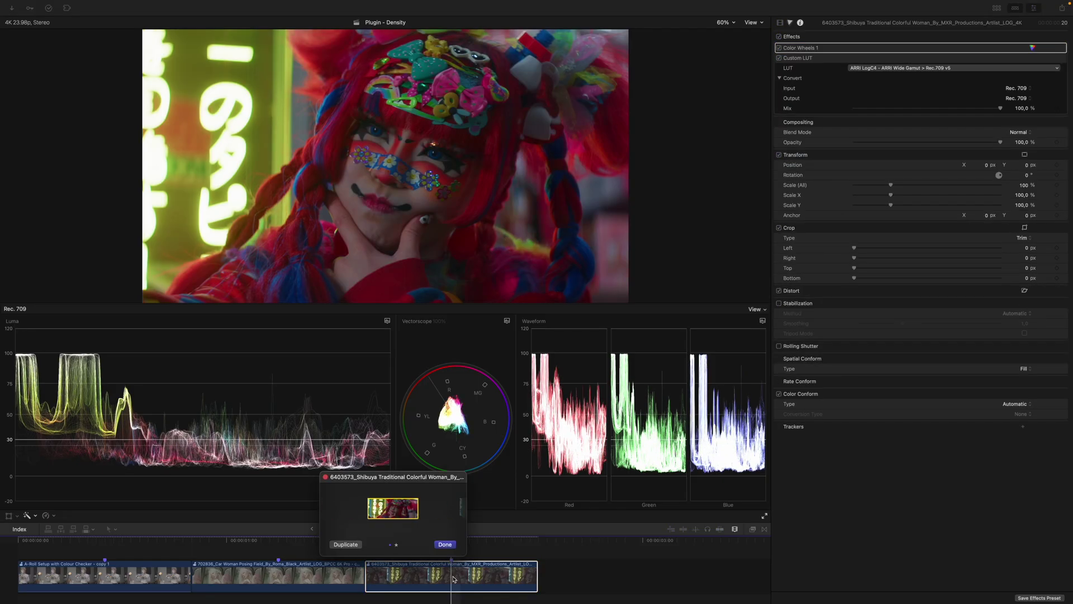